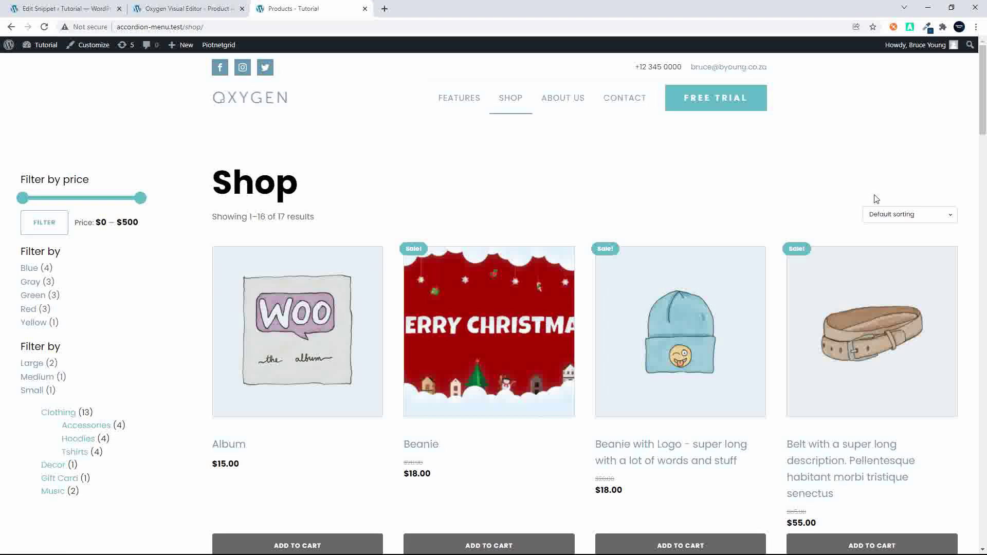
Review the shop listing and custom product grid in their current sort order
{"action": "left_click", "coordinate": [885, 216]}
{"action": "left_click", "coordinate": [885, 216]}
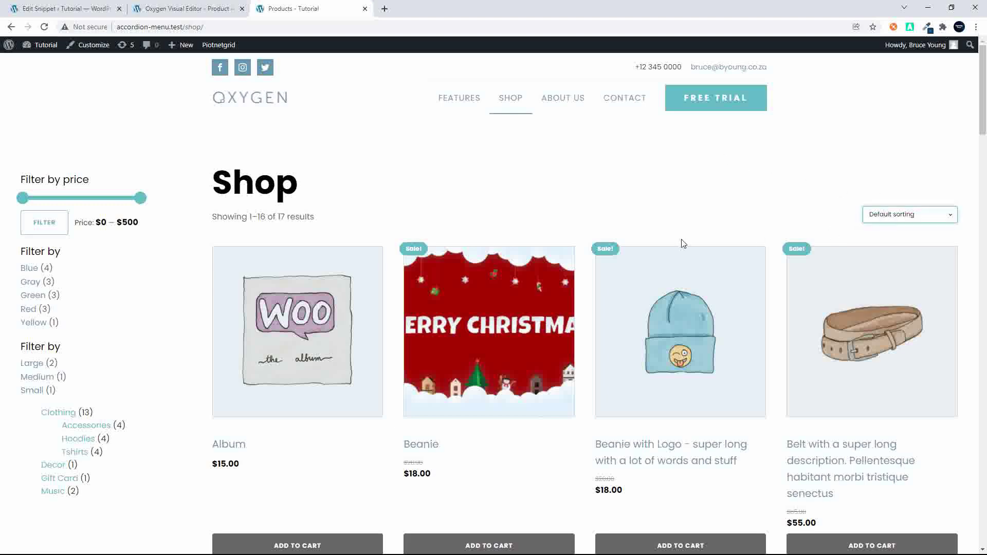
{"action": "scroll", "coordinate": [673, 237], "scroll_direction": "down", "scroll_amount": 20}
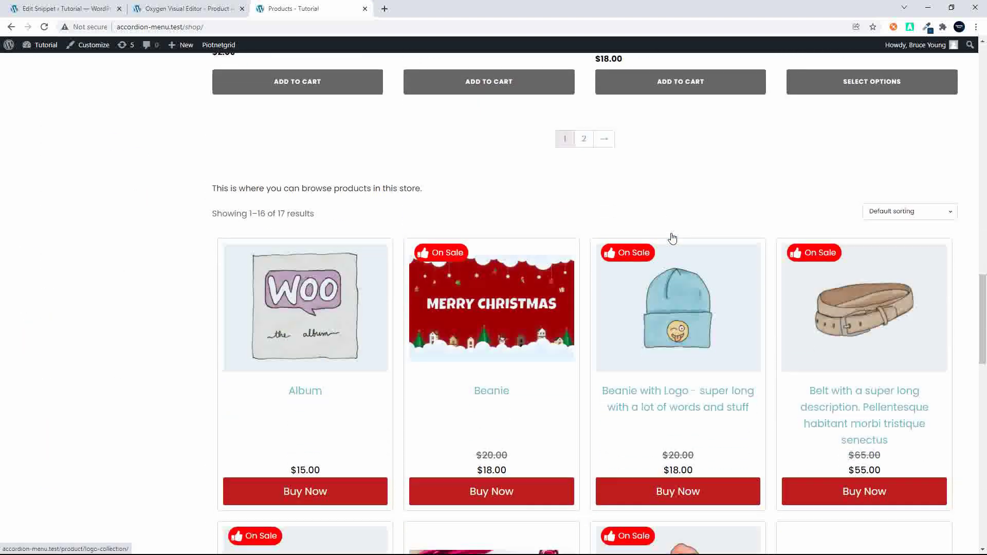
{"action": "scroll", "coordinate": [673, 238], "scroll_direction": "down", "scroll_amount": 1}
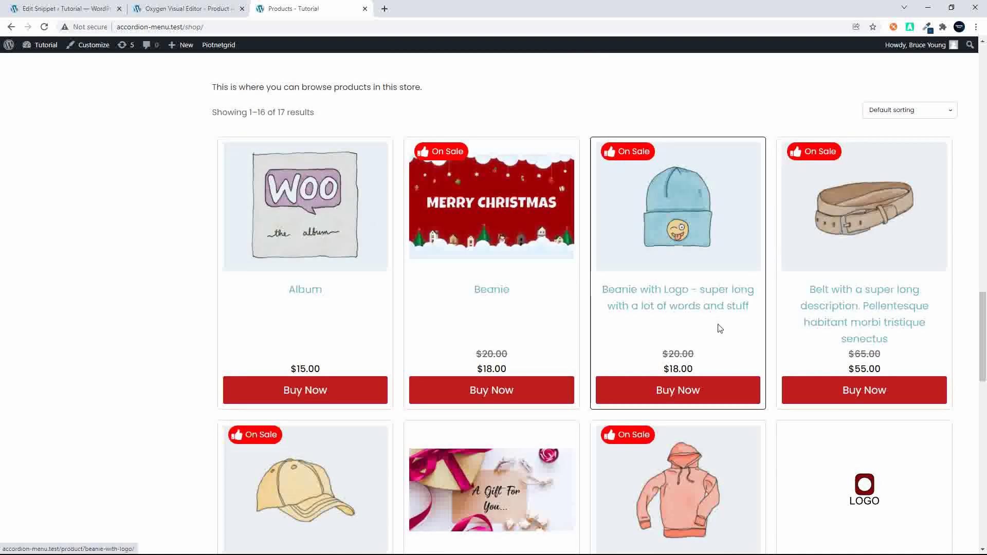
{"action": "scroll", "coordinate": [718, 327], "scroll_direction": "down", "scroll_amount": 1}
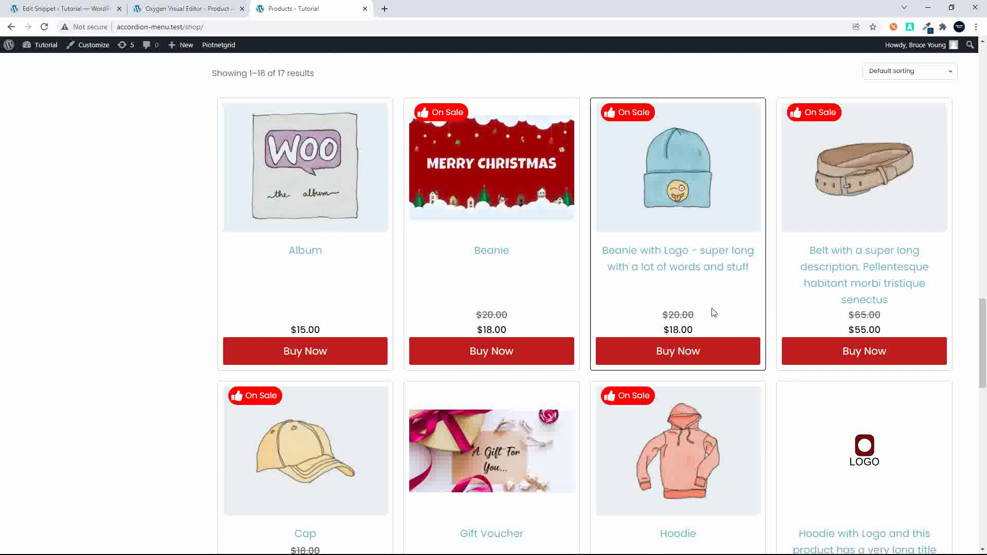
{"action": "scroll", "coordinate": [633, 293], "scroll_direction": "down", "scroll_amount": 8}
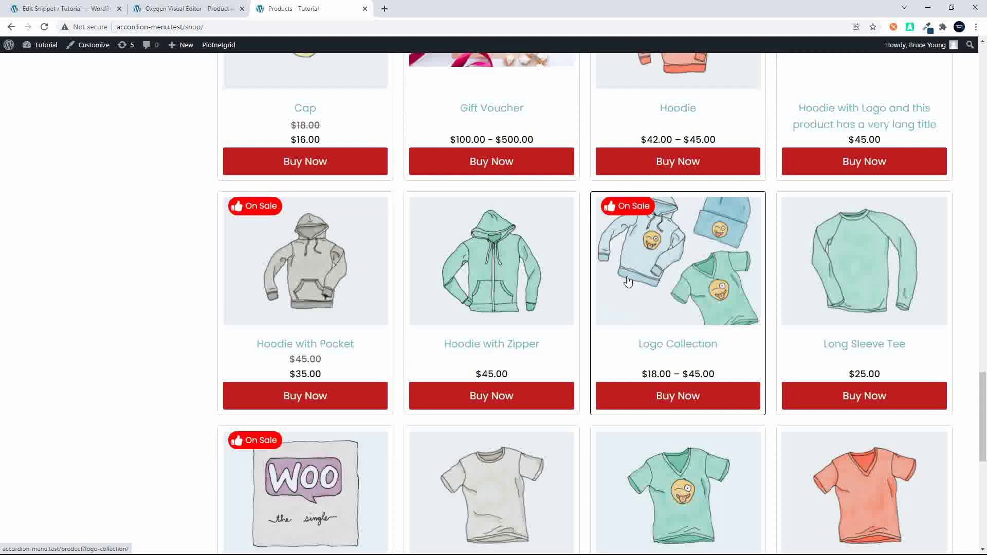
{"action": "scroll", "coordinate": [621, 291], "scroll_direction": "up", "scroll_amount": 4}
{"action": "scroll", "coordinate": [621, 291], "scroll_direction": "up", "scroll_amount": 5}
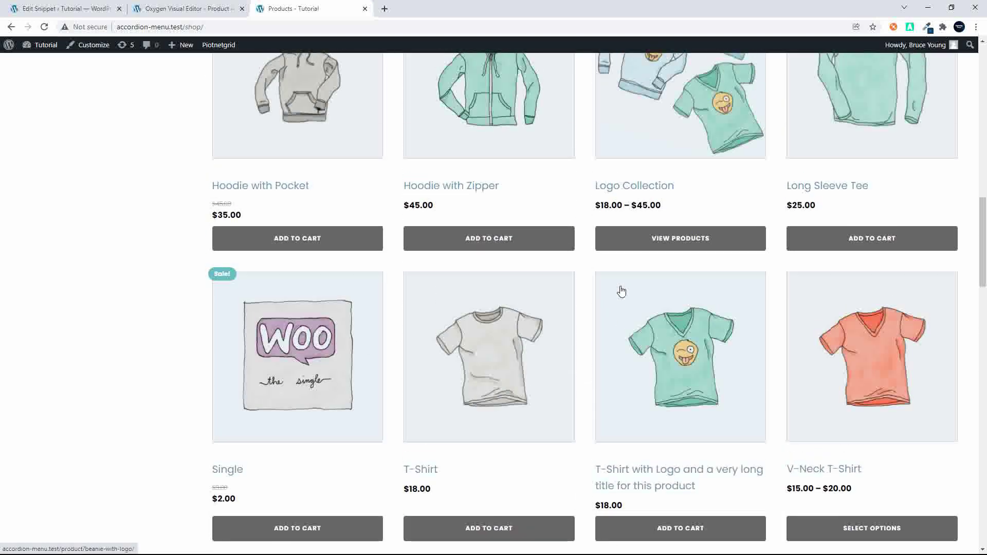
{"action": "scroll", "coordinate": [621, 291], "scroll_direction": "up", "scroll_amount": 8}
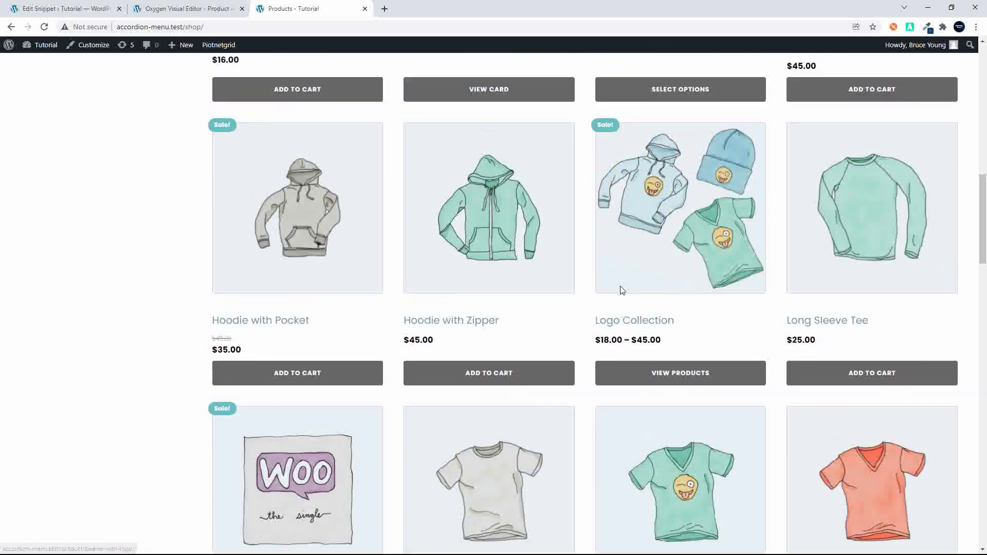
{"action": "scroll", "coordinate": [622, 291], "scroll_direction": "up", "scroll_amount": 7}
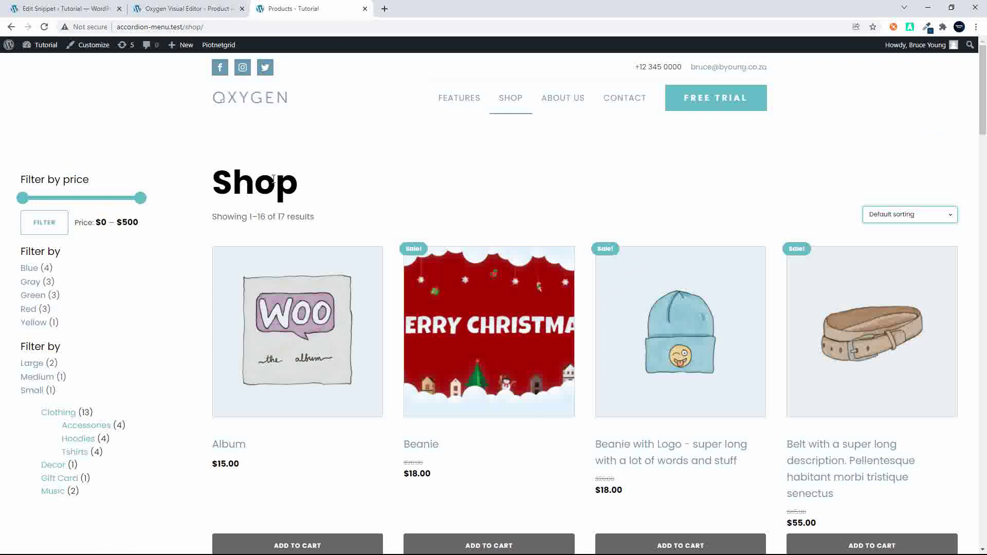
Sort the products by popularity and scroll through the reordered grids
{"action": "left_click", "coordinate": [908, 216]}
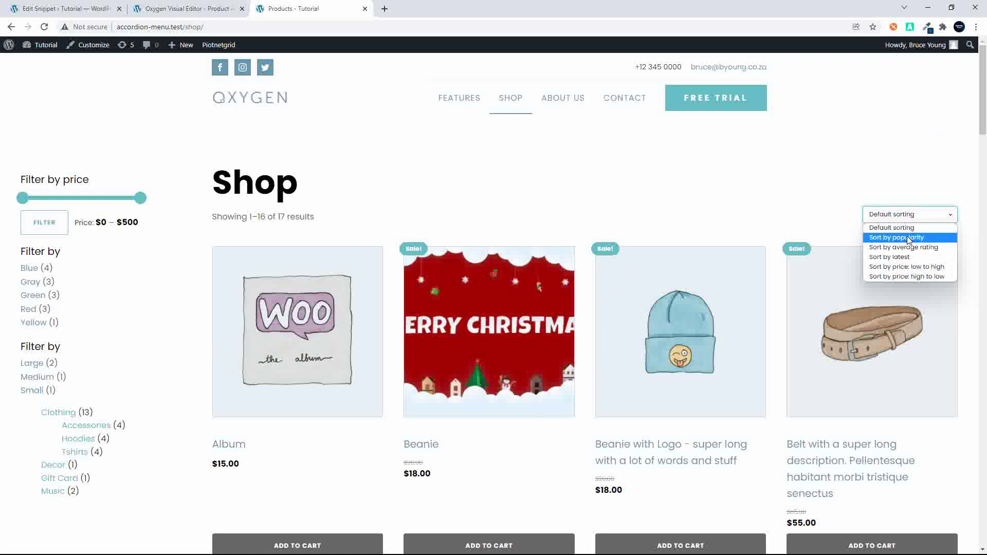
{"action": "left_click", "coordinate": [908, 238]}
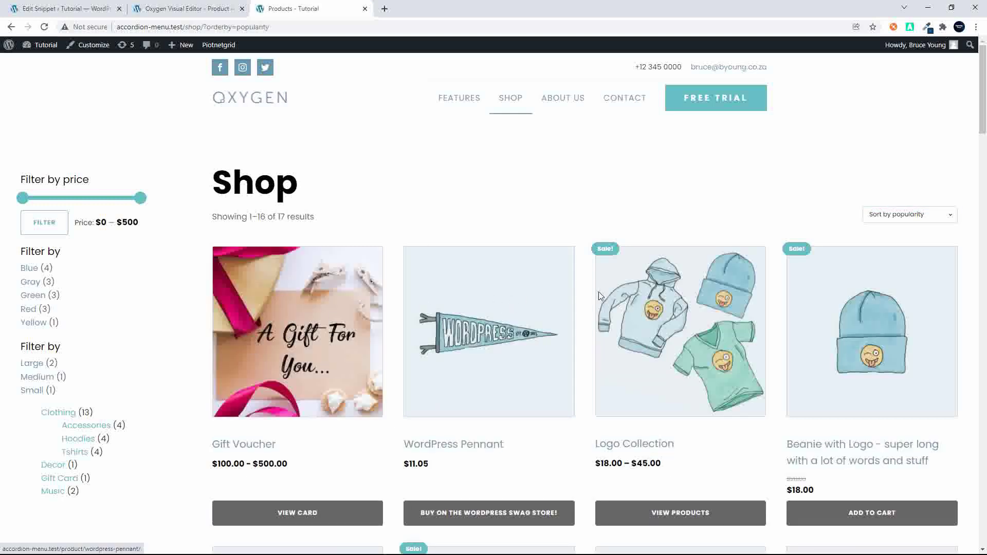
{"action": "scroll", "coordinate": [861, 314], "scroll_direction": "down", "scroll_amount": 3}
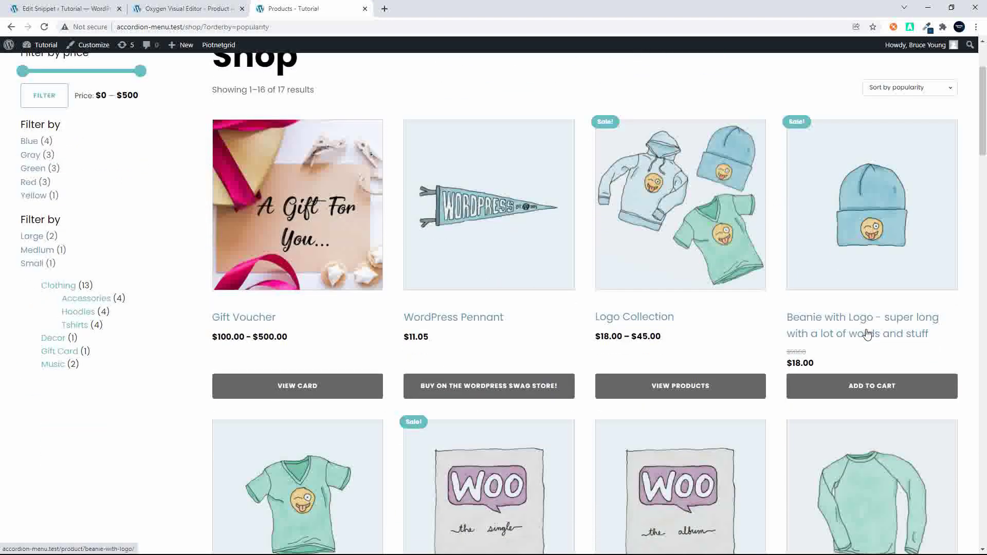
{"action": "scroll", "coordinate": [867, 334], "scroll_direction": "down", "scroll_amount": 20}
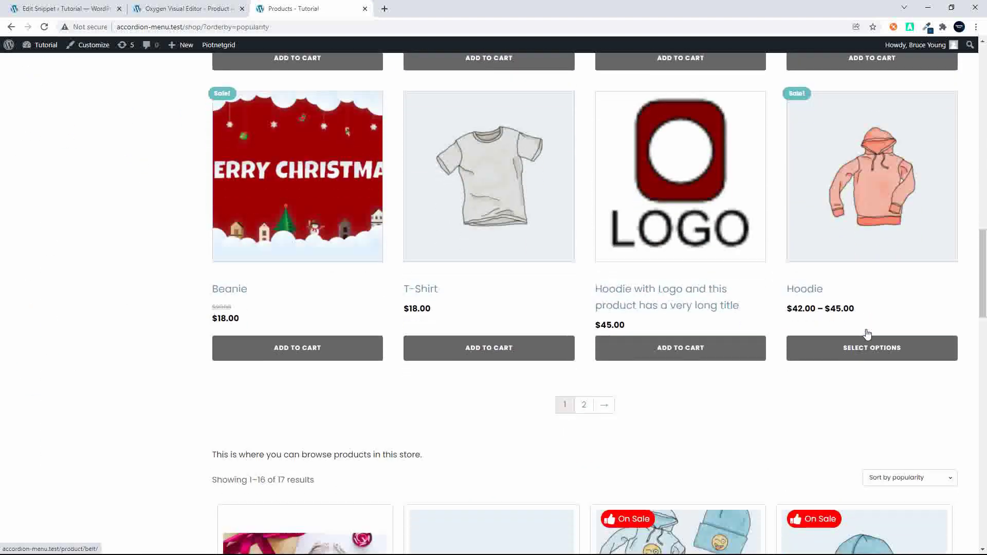
{"action": "scroll", "coordinate": [866, 329], "scroll_direction": "down", "scroll_amount": 4}
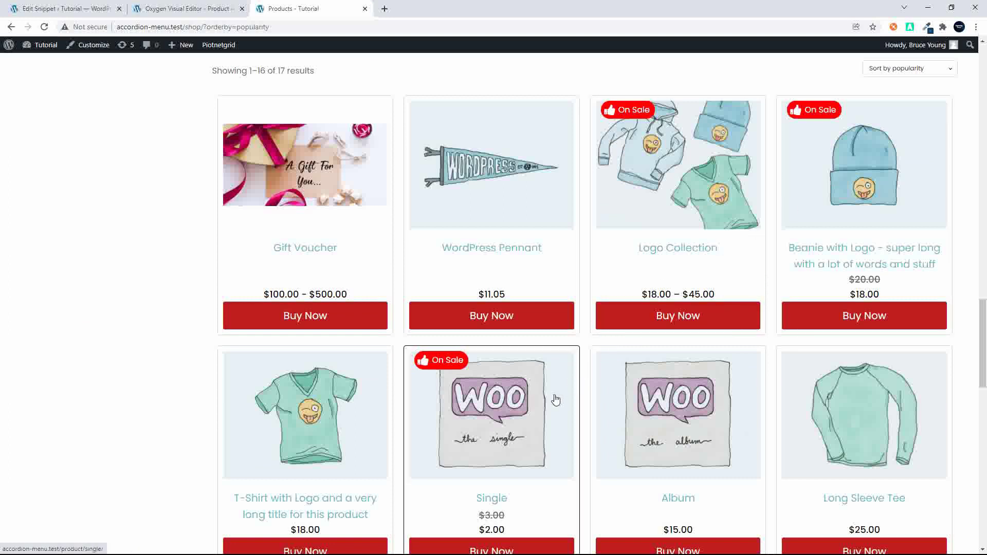
{"action": "scroll", "coordinate": [555, 400], "scroll_direction": "down", "scroll_amount": 8}
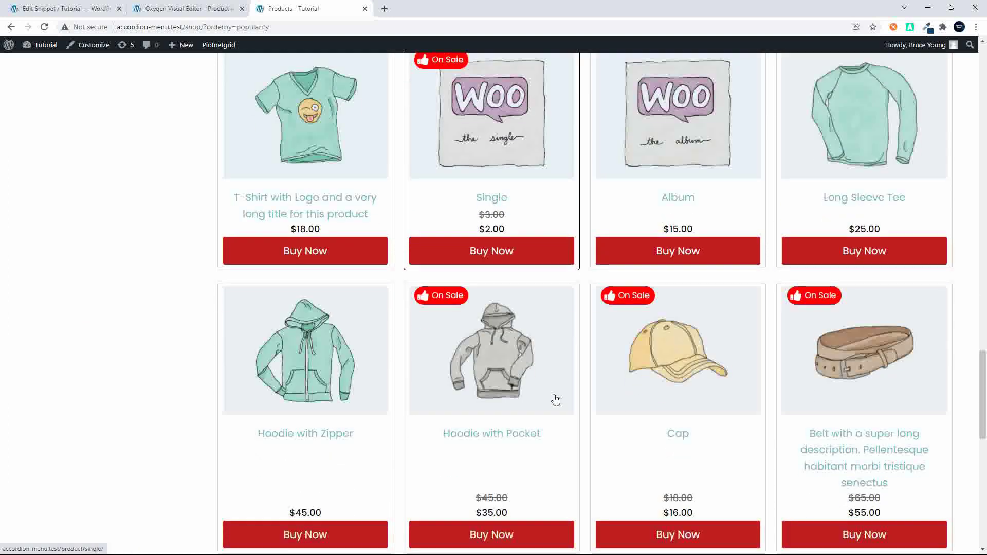
{"action": "scroll", "coordinate": [556, 400], "scroll_direction": "down", "scroll_amount": 7}
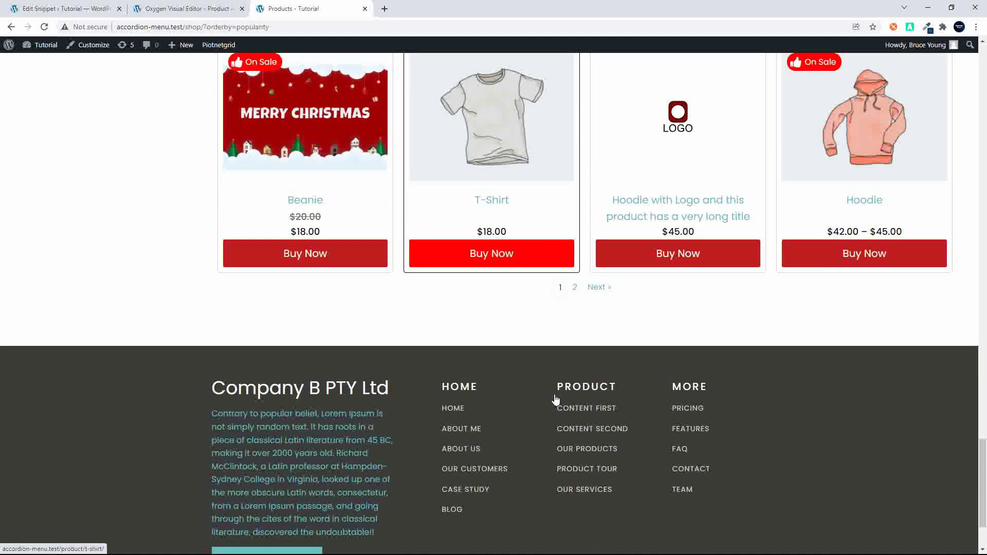
{"action": "scroll", "coordinate": [555, 400], "scroll_direction": "up", "scroll_amount": 14}
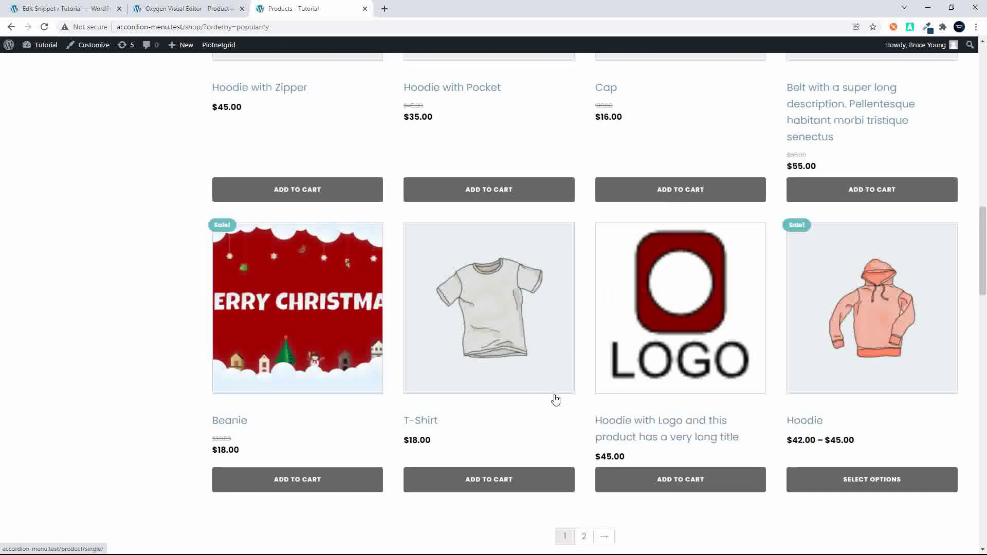
{"action": "scroll", "coordinate": [556, 400], "scroll_direction": "up", "scroll_amount": 15}
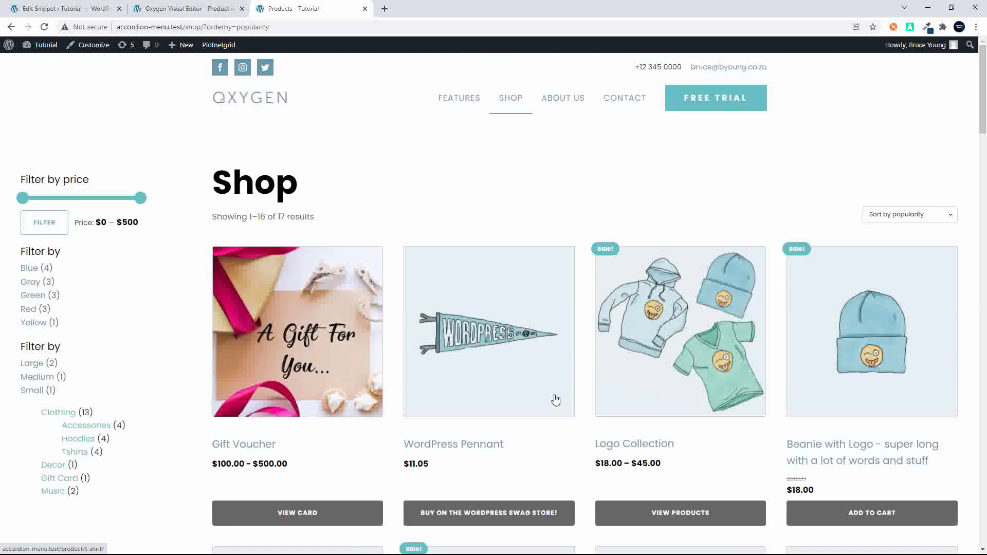
{"action": "left_click", "coordinate": [918, 214]}
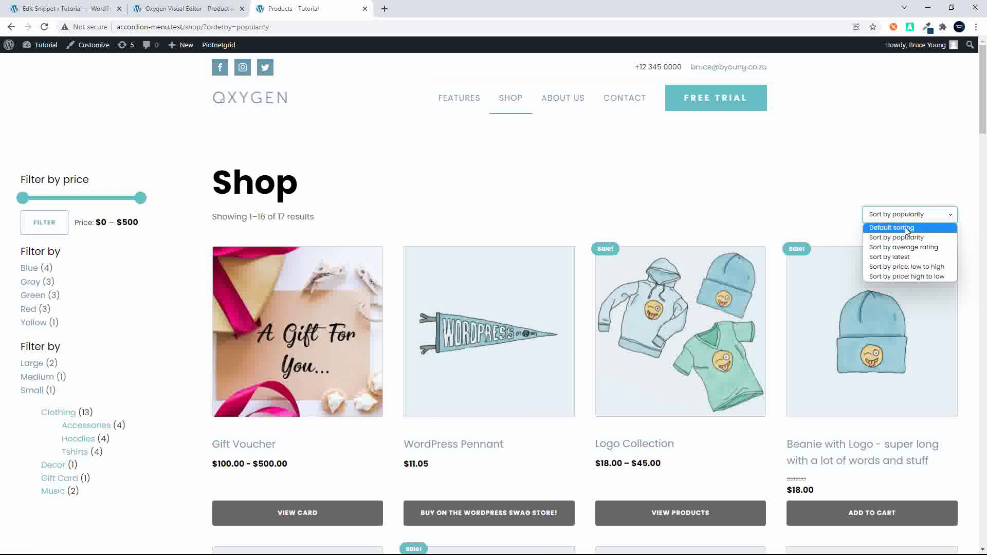
Restore 'Default sorting' and scroll down to the custom product grid
{"action": "left_click", "coordinate": [906, 229]}
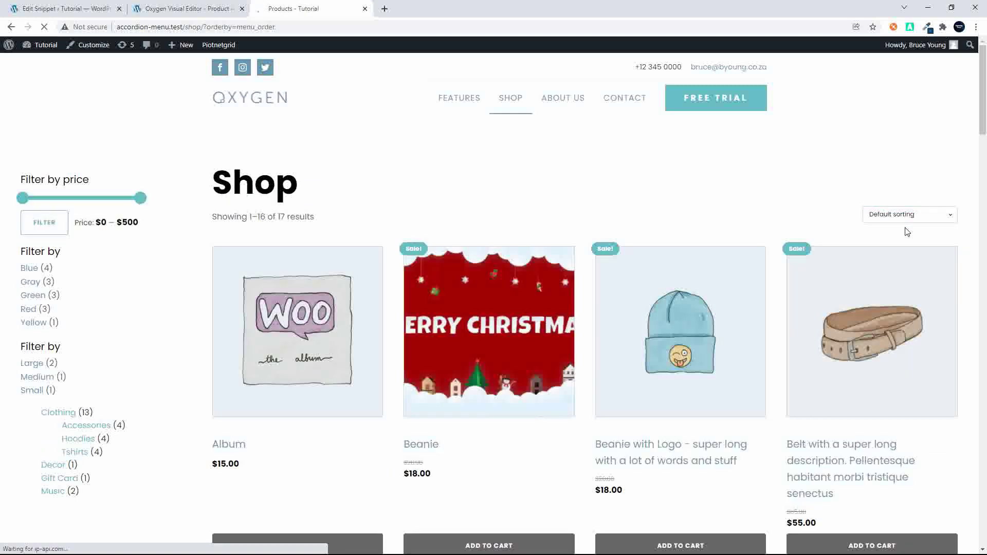
{"action": "scroll", "coordinate": [715, 349], "scroll_direction": "down", "scroll_amount": 10}
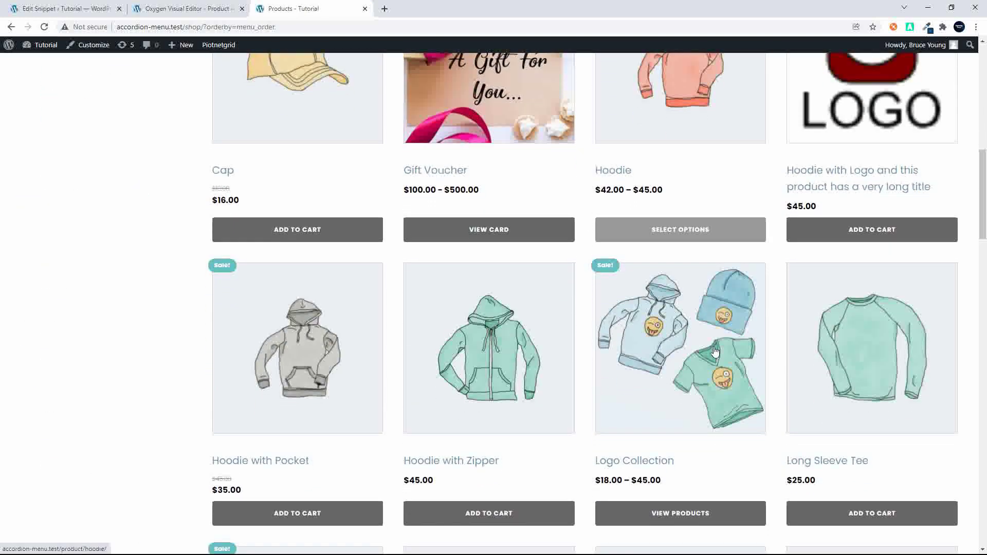
{"action": "scroll", "coordinate": [715, 351], "scroll_direction": "down", "scroll_amount": 1}
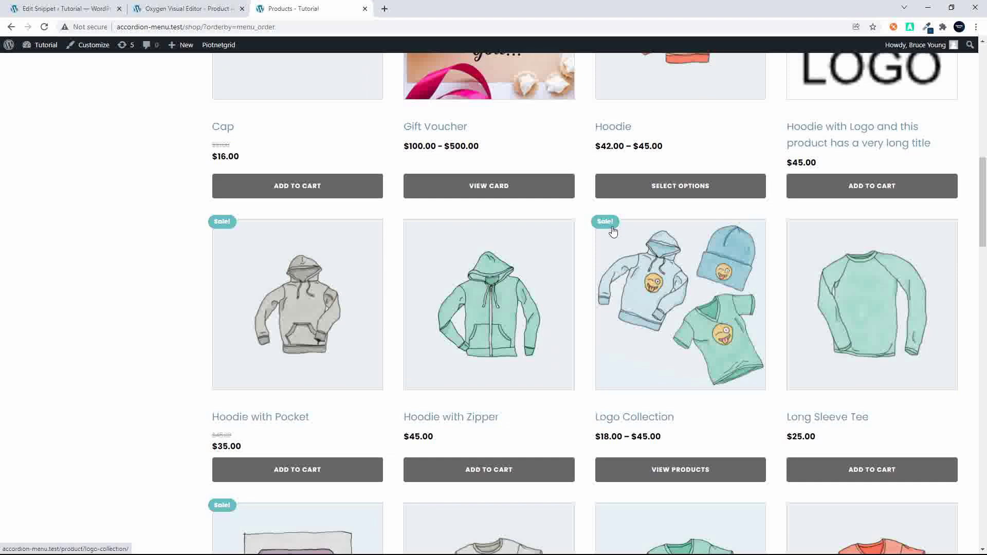
{"action": "scroll", "coordinate": [656, 343], "scroll_direction": "down", "scroll_amount": 14}
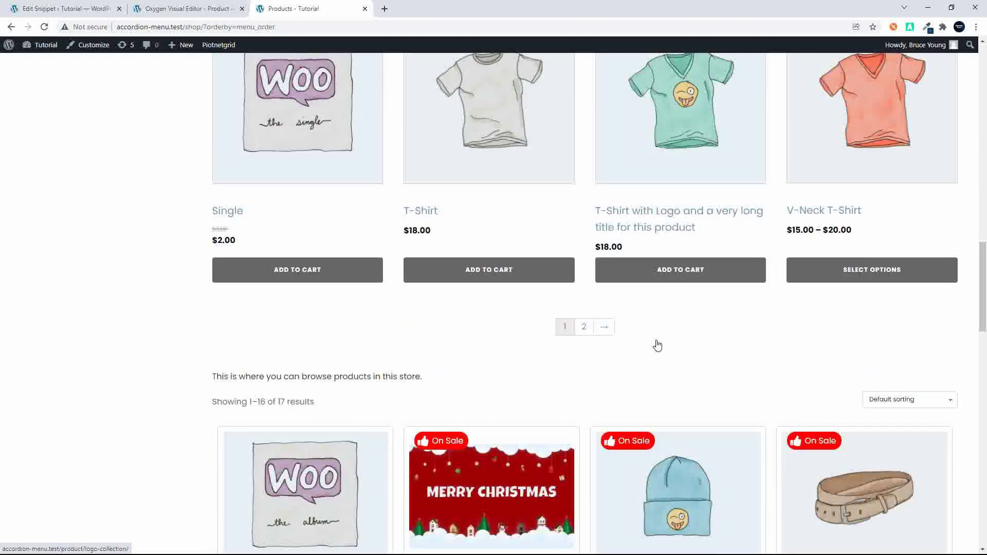
{"action": "scroll", "coordinate": [657, 344], "scroll_direction": "down", "scroll_amount": 12}
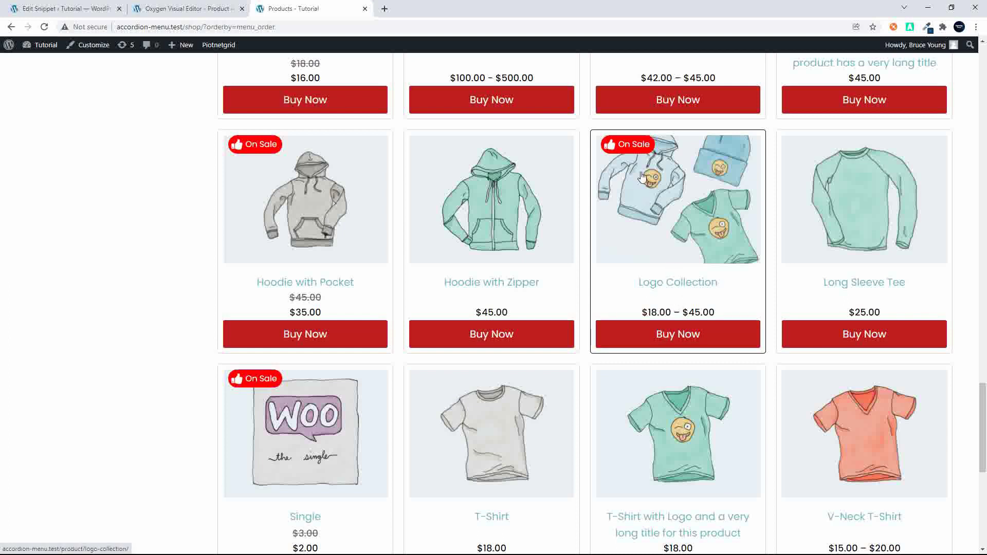
{"action": "left_click", "coordinate": [675, 203]}
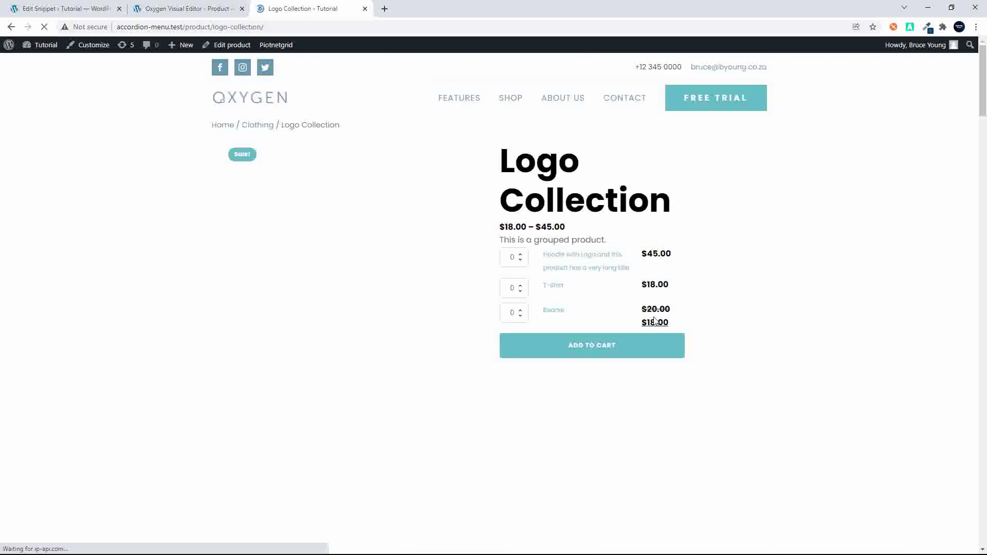
{"action": "left_click", "coordinate": [12, 27]}
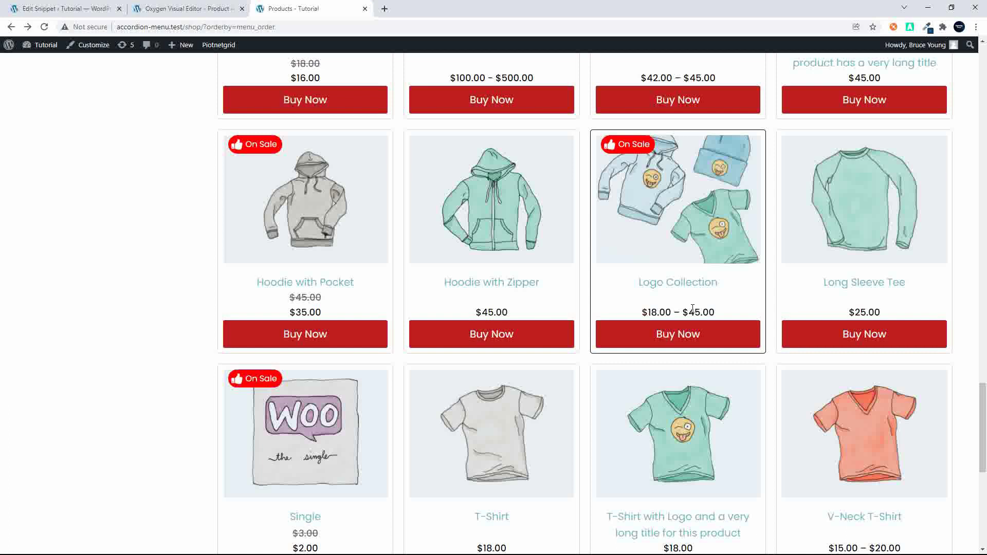
{"action": "scroll", "coordinate": [692, 309], "scroll_direction": "up", "scroll_amount": 20}
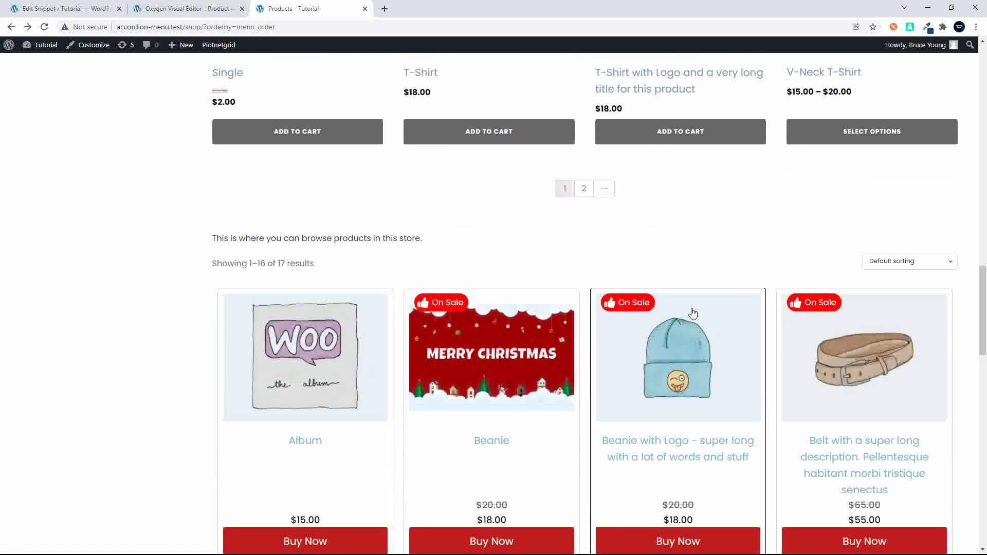
{"action": "scroll", "coordinate": [692, 312], "scroll_direction": "down", "scroll_amount": 2}
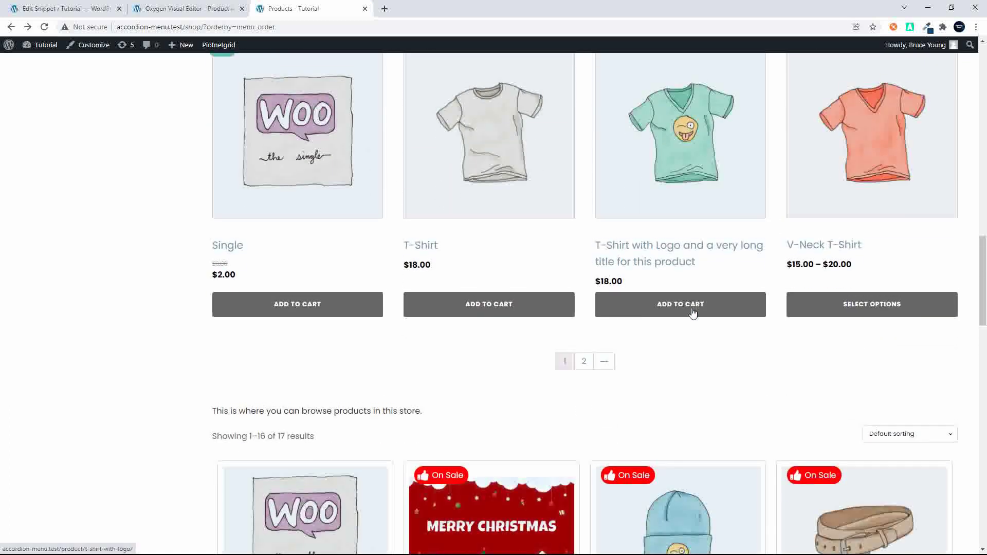
{"action": "left_click", "coordinate": [500, 302]}
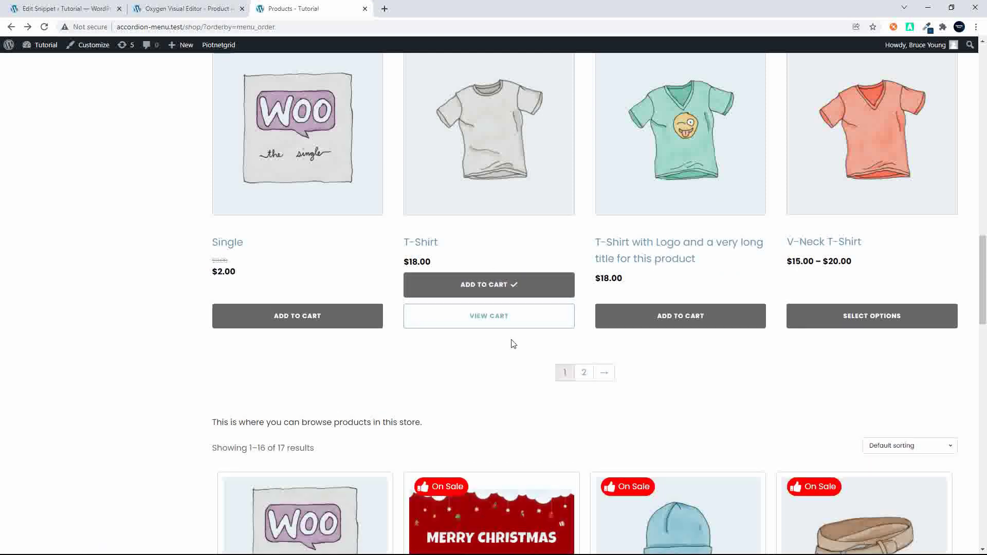
{"action": "scroll", "coordinate": [512, 344], "scroll_direction": "down", "scroll_amount": 20}
{"action": "scroll", "coordinate": [513, 343], "scroll_direction": "up", "scroll_amount": 4}
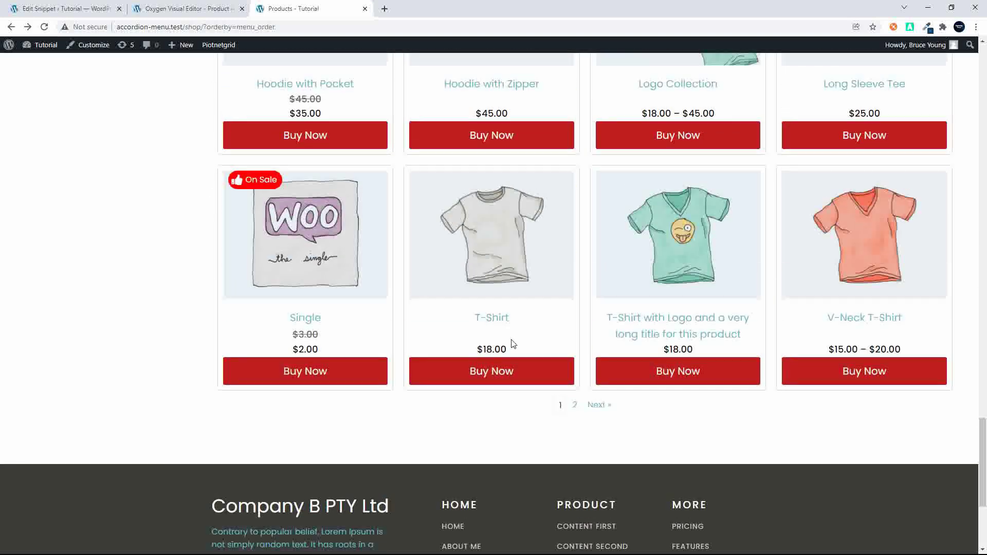
{"action": "left_click", "coordinate": [491, 376]}
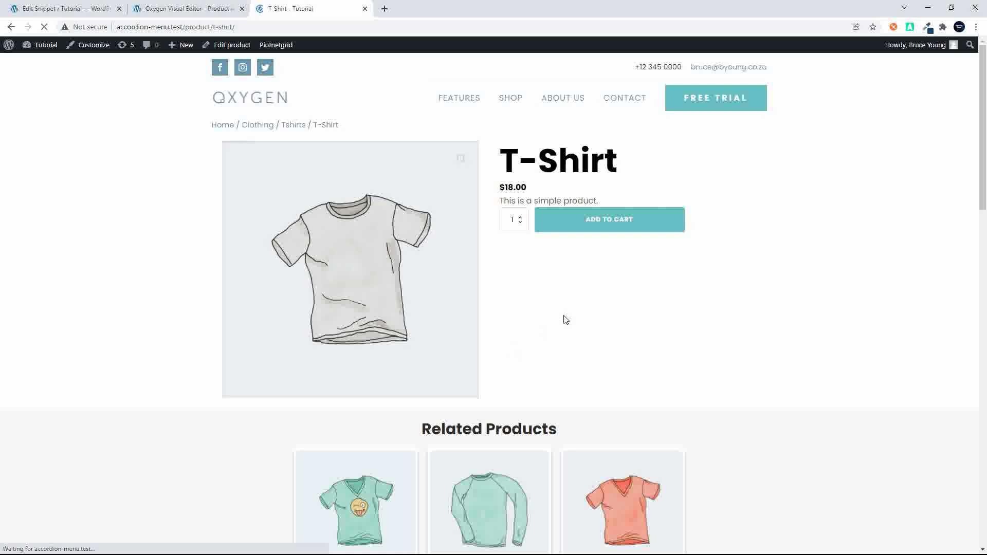
{"action": "left_click", "coordinate": [10, 27]}
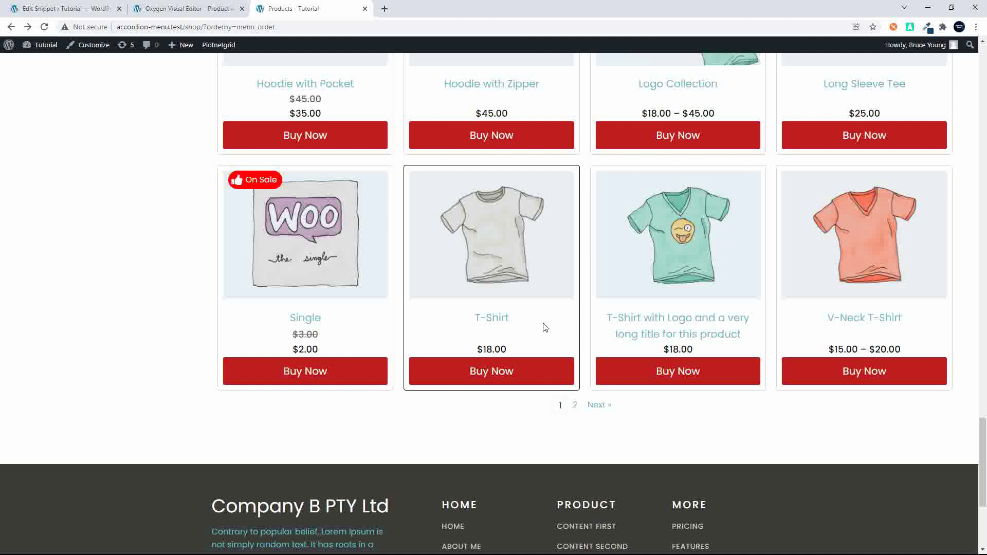
{"action": "scroll", "coordinate": [545, 327], "scroll_direction": "down", "scroll_amount": 4}
{"action": "scroll", "coordinate": [545, 327], "scroll_direction": "up", "scroll_amount": 7}
{"action": "scroll", "coordinate": [544, 327], "scroll_direction": "up", "scroll_amount": 12}
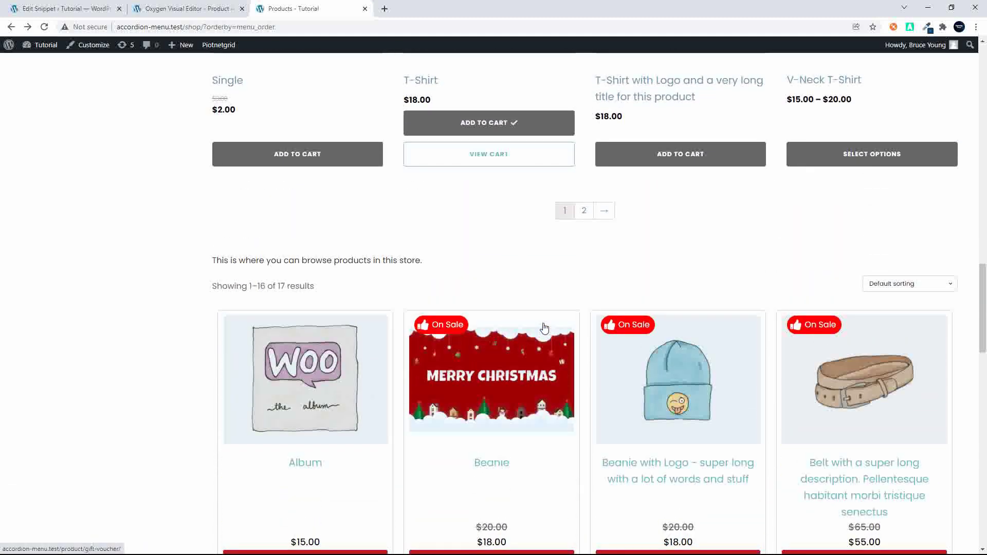
{"action": "scroll", "coordinate": [544, 327], "scroll_direction": "up", "scroll_amount": 12}
{"action": "scroll", "coordinate": [543, 323], "scroll_direction": "up", "scroll_amount": 7}
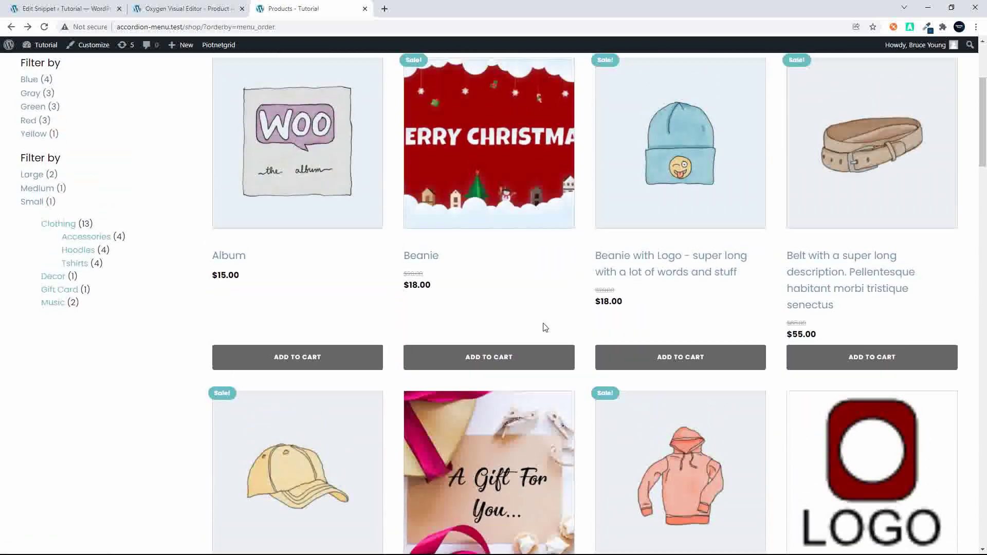
Give the Products List a Date 'is before' display condition with value 01
{"action": "left_click", "coordinate": [175, 10]}
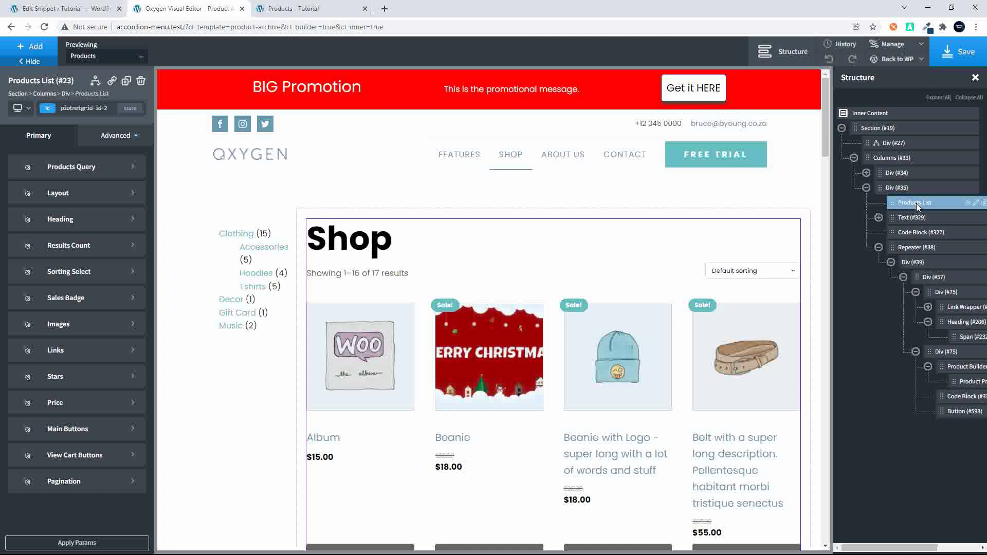
{"action": "left_click", "coordinate": [95, 82]}
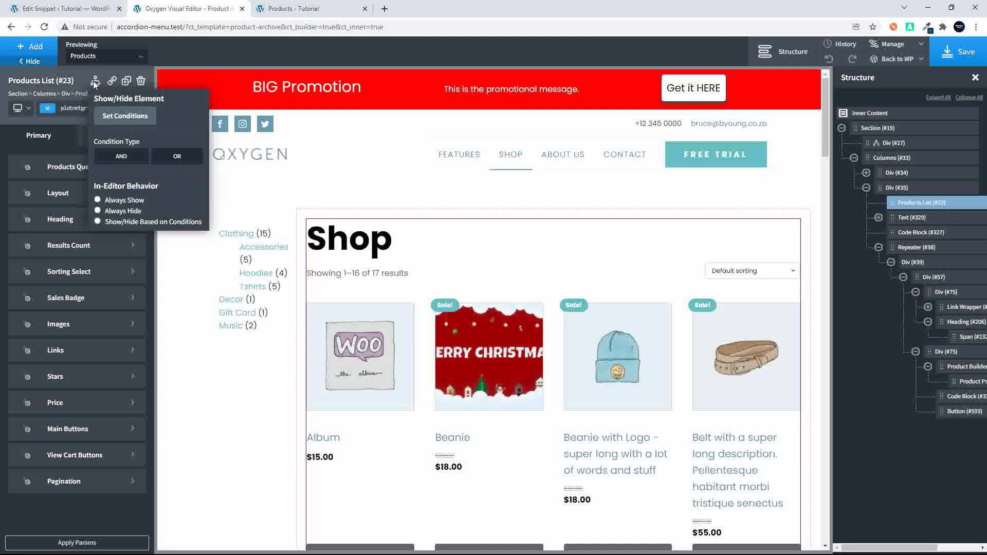
{"action": "left_click", "coordinate": [111, 116]}
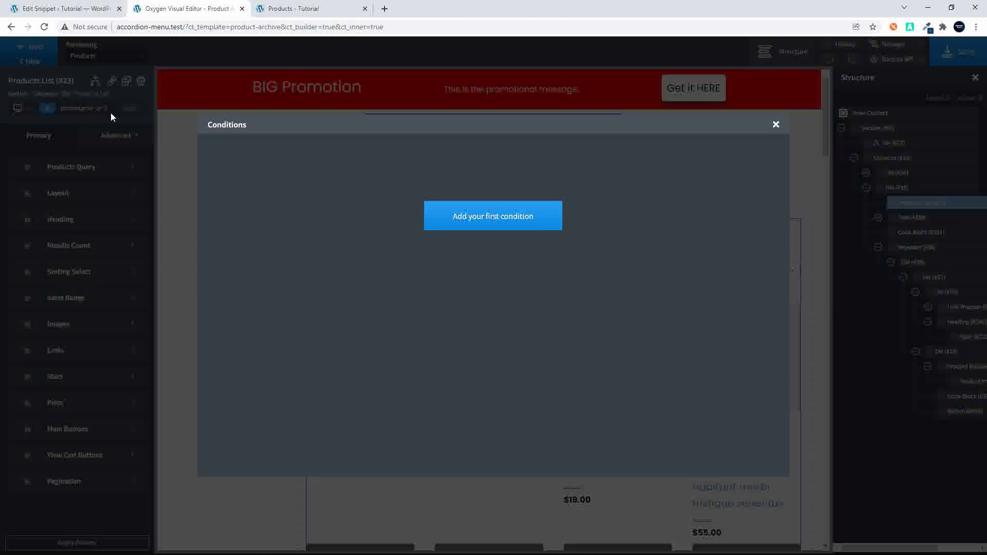
{"action": "left_click", "coordinate": [513, 229]}
{"action": "left_click", "coordinate": [305, 159]}
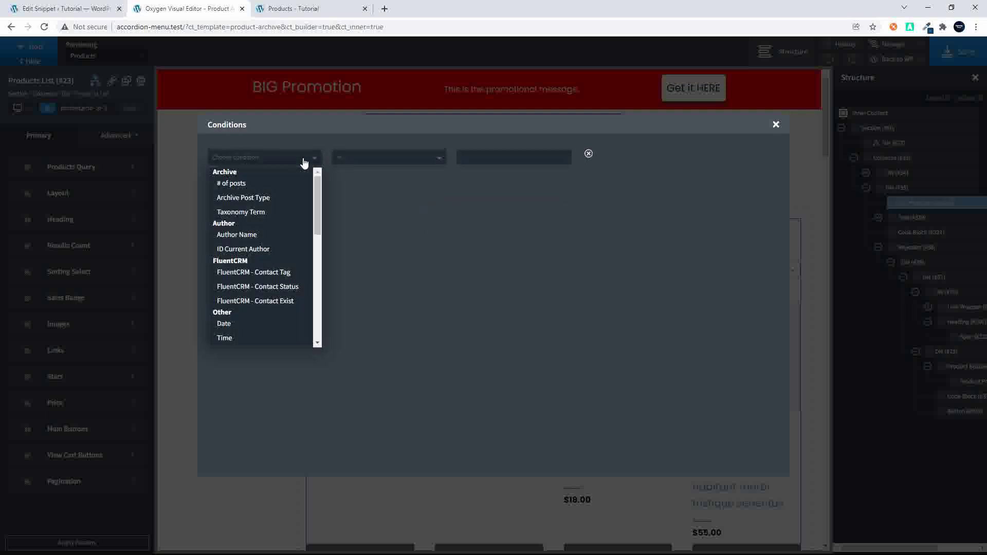
{"action": "left_click", "coordinate": [254, 324]}
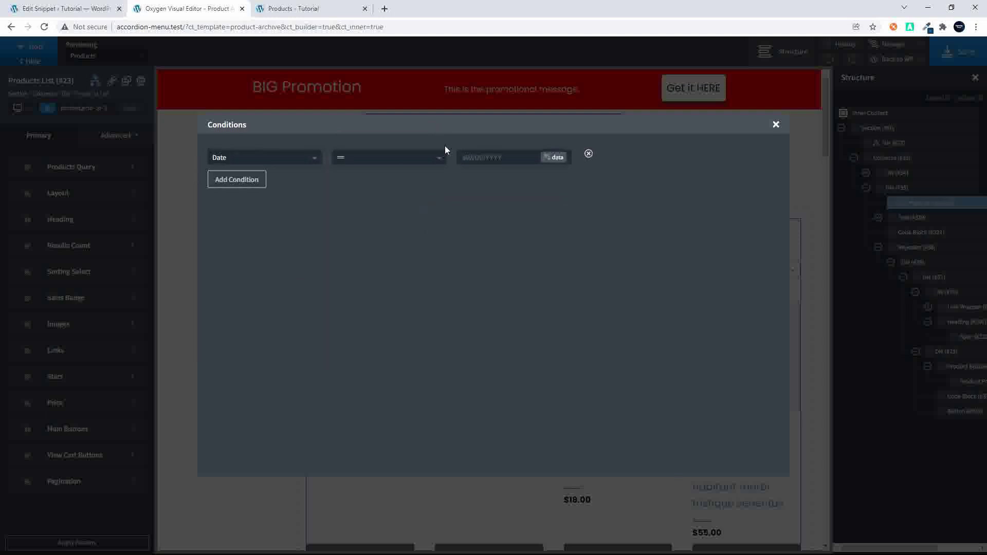
{"action": "left_click", "coordinate": [438, 160]}
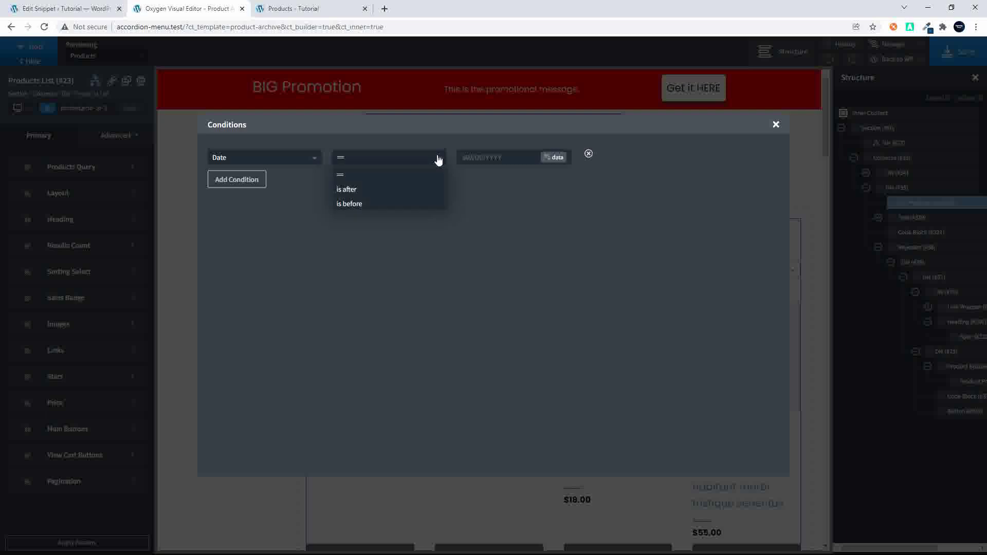
{"action": "left_click", "coordinate": [411, 204]}
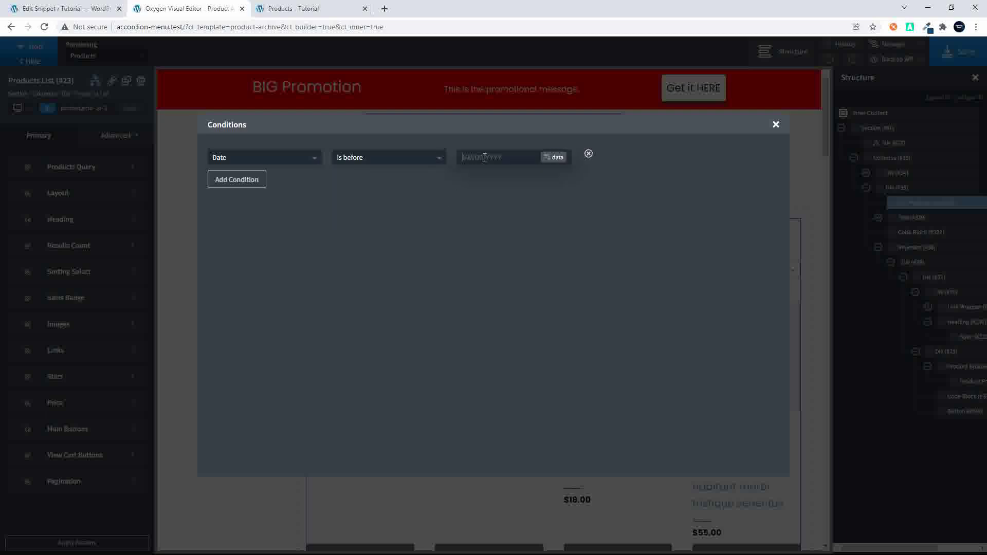
{"action": "type", "text": "01/01/2020"}
Confirm the Products List show/hide settings and save the shop archive template
{"action": "left_click", "coordinate": [776, 125]}
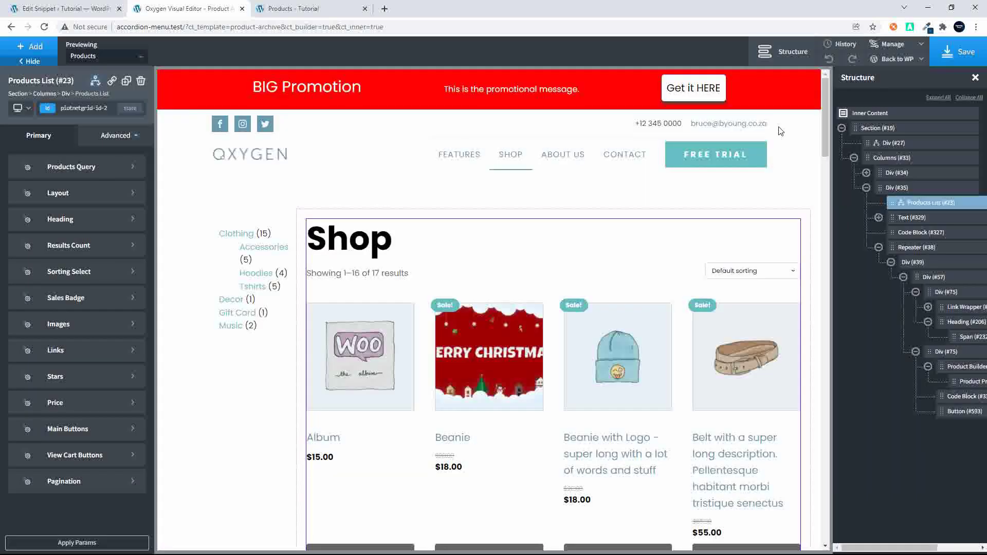
{"action": "left_click", "coordinate": [95, 82]}
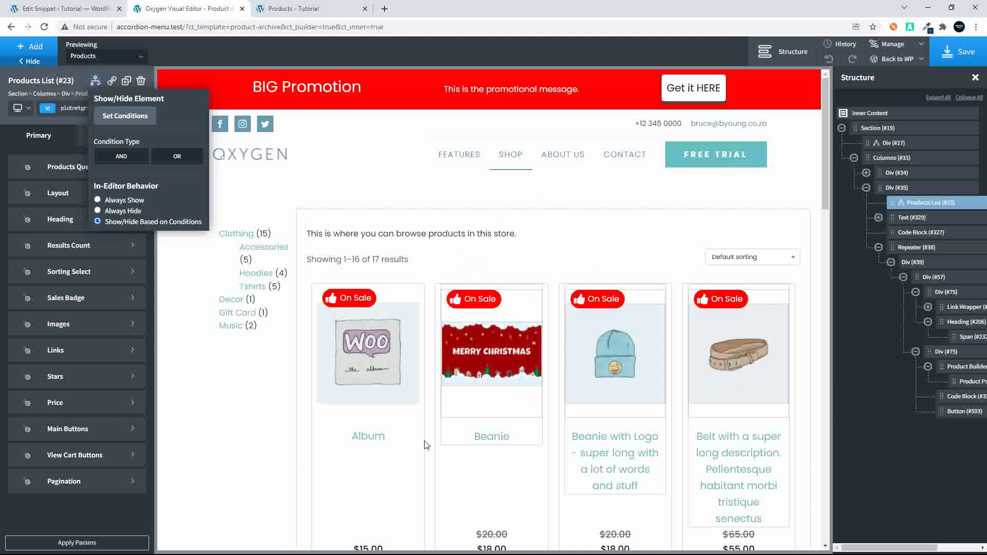
{"action": "left_click", "coordinate": [369, 427]}
{"action": "scroll", "coordinate": [405, 422], "scroll_direction": "down", "scroll_amount": 5}
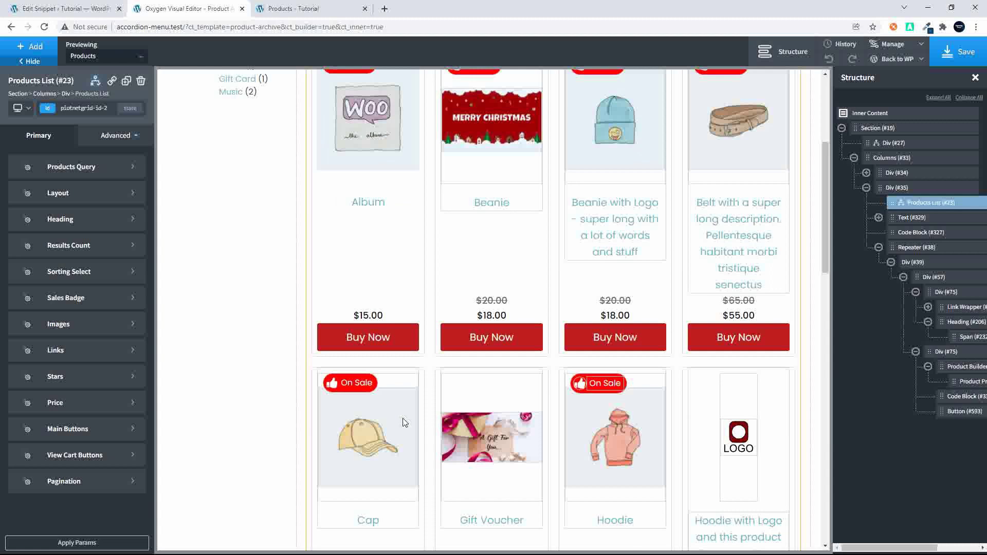
{"action": "scroll", "coordinate": [404, 422], "scroll_direction": "down", "scroll_amount": 6}
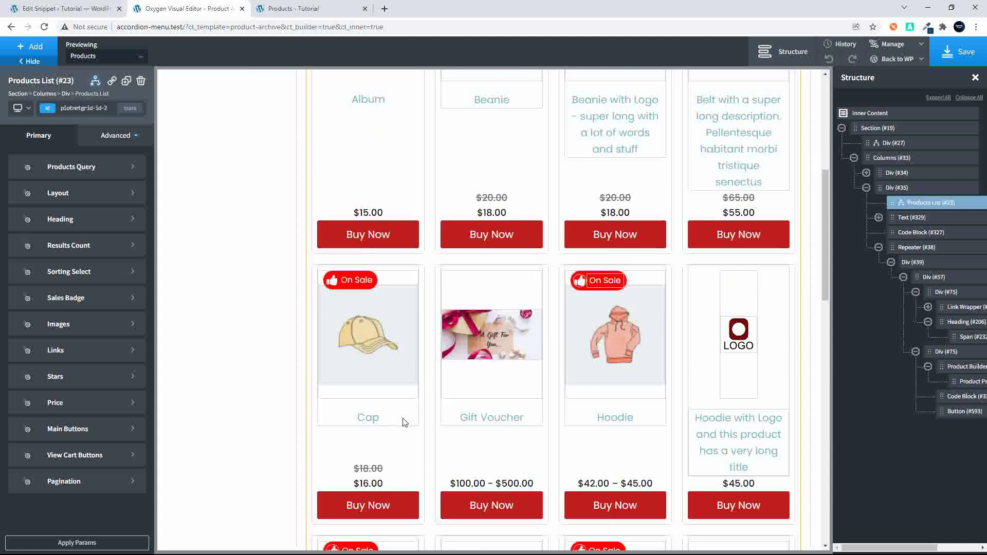
{"action": "scroll", "coordinate": [405, 422], "scroll_direction": "up", "scroll_amount": 8}
{"action": "scroll", "coordinate": [405, 423], "scroll_direction": "up", "scroll_amount": 3}
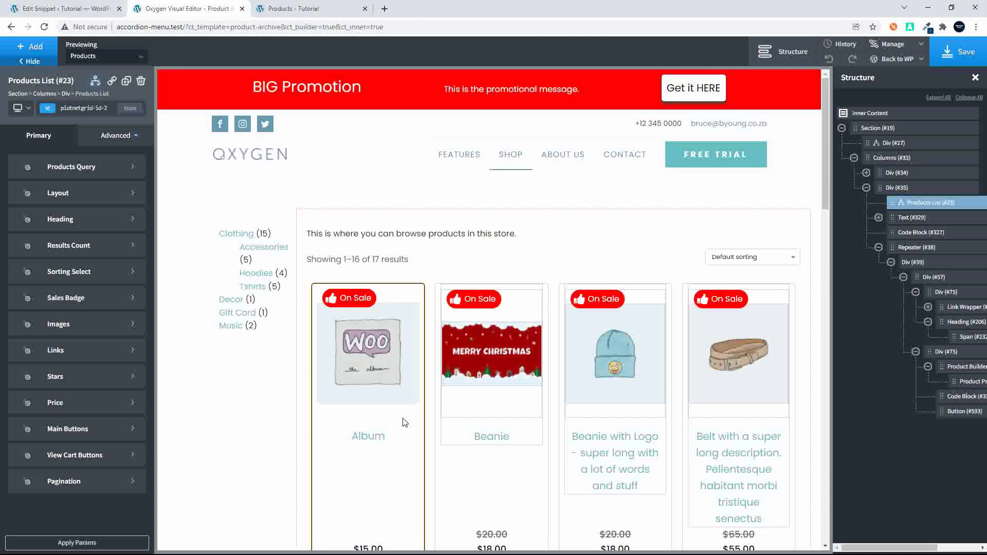
{"action": "left_click", "coordinate": [949, 58]}
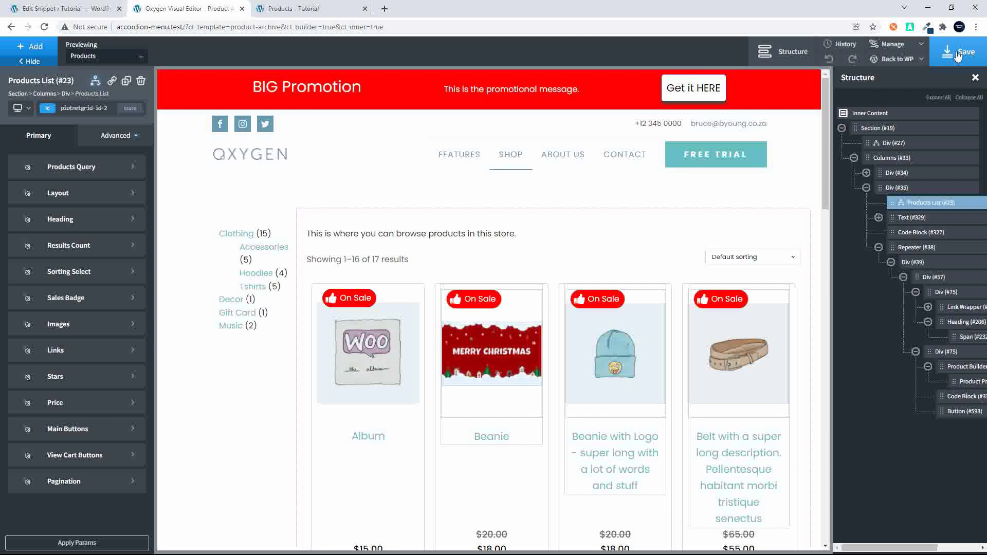
Reload the live shop page, then view the Hoodies category filtered to Gray
{"action": "left_click", "coordinate": [300, 10]}
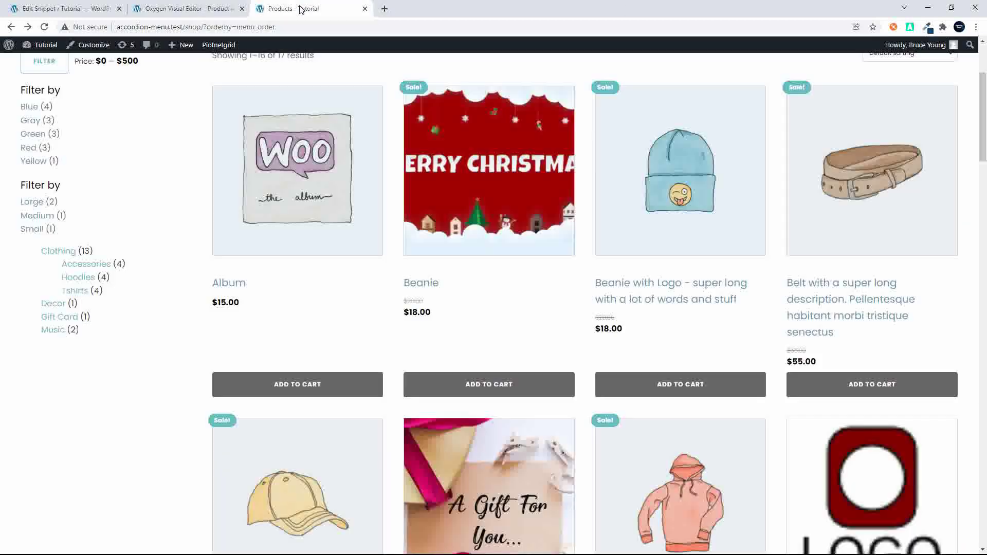
{"action": "left_click", "coordinate": [280, 26]}
{"action": "key", "text": "Return"}
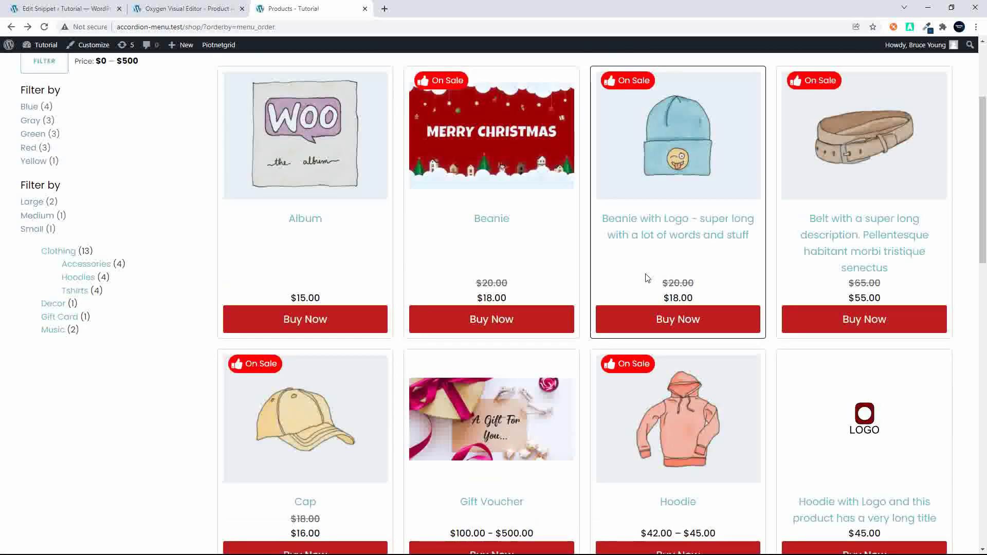
{"action": "scroll", "coordinate": [833, 249], "scroll_direction": "up", "scroll_amount": 3}
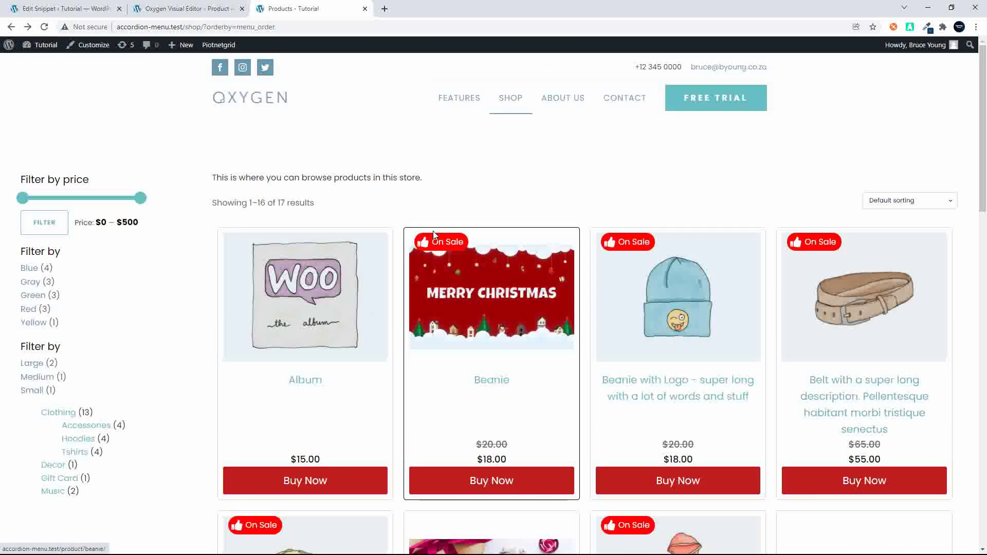
{"action": "left_click", "coordinate": [82, 440]}
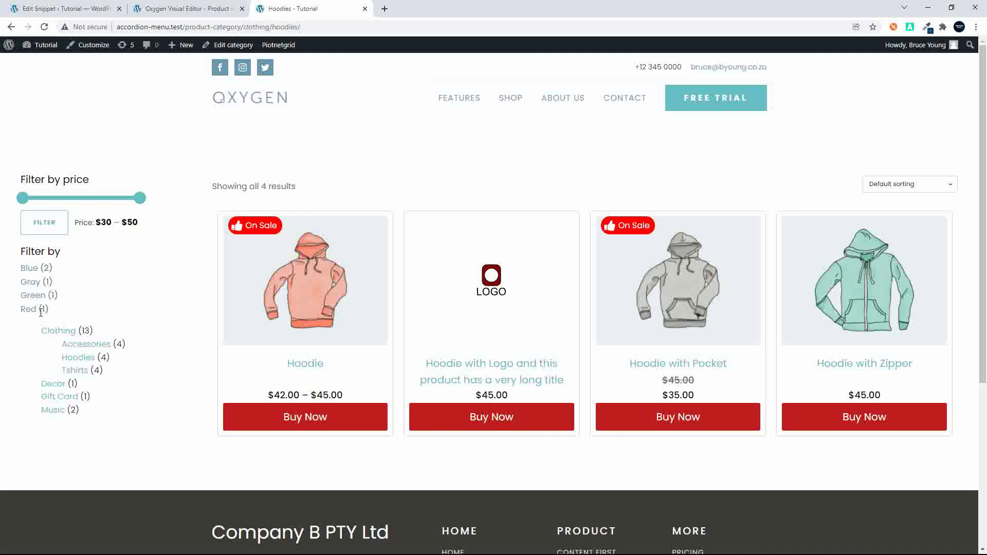
{"action": "left_click", "coordinate": [31, 286]}
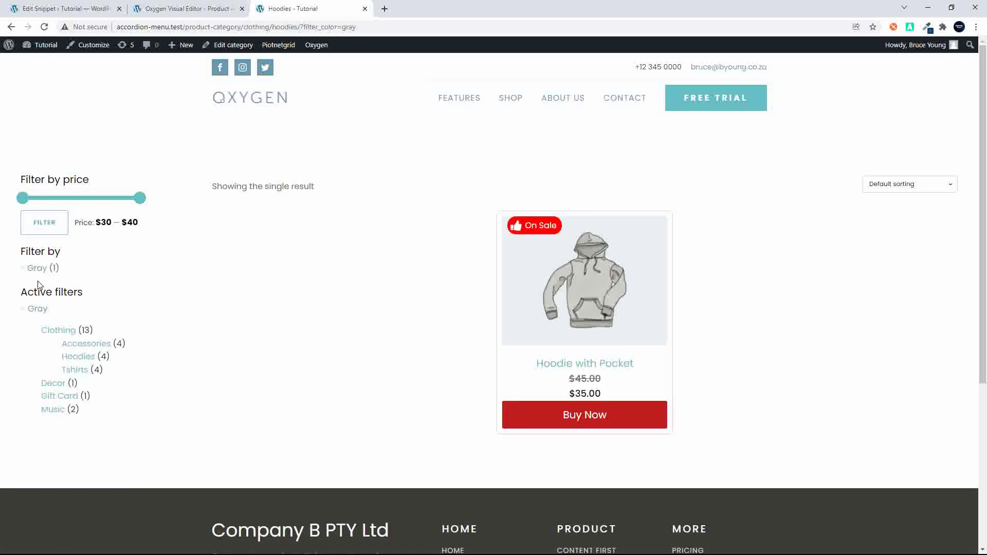
Filter the Accessories category to size Large and the $10–$20 price range
{"action": "left_click", "coordinate": [89, 352]}
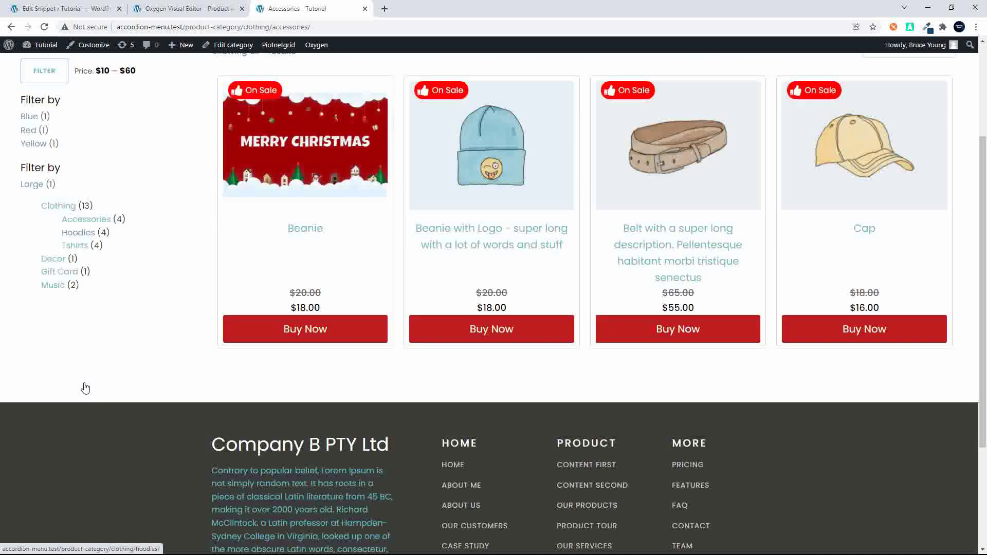
{"action": "scroll", "coordinate": [85, 388], "scroll_direction": "up", "scroll_amount": 3}
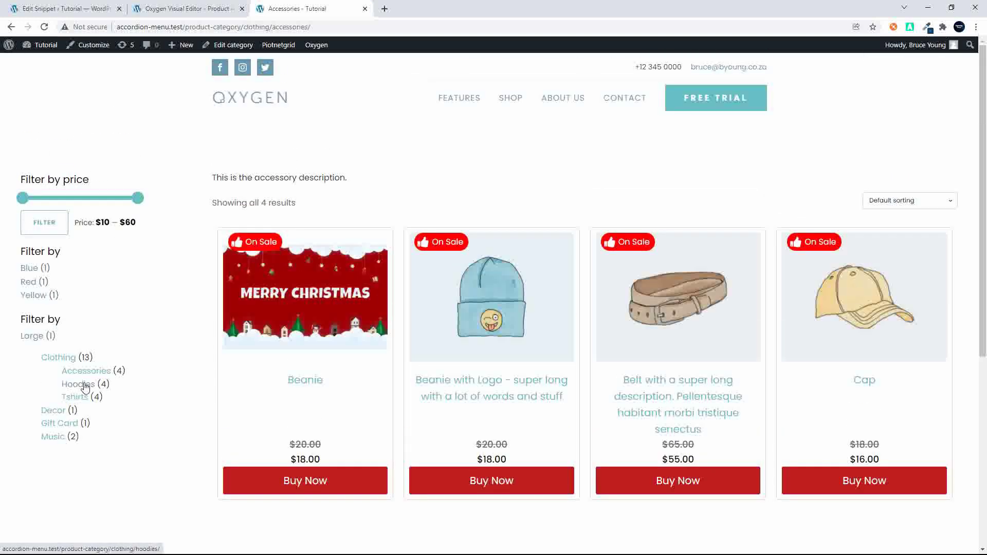
{"action": "left_click", "coordinate": [32, 336]}
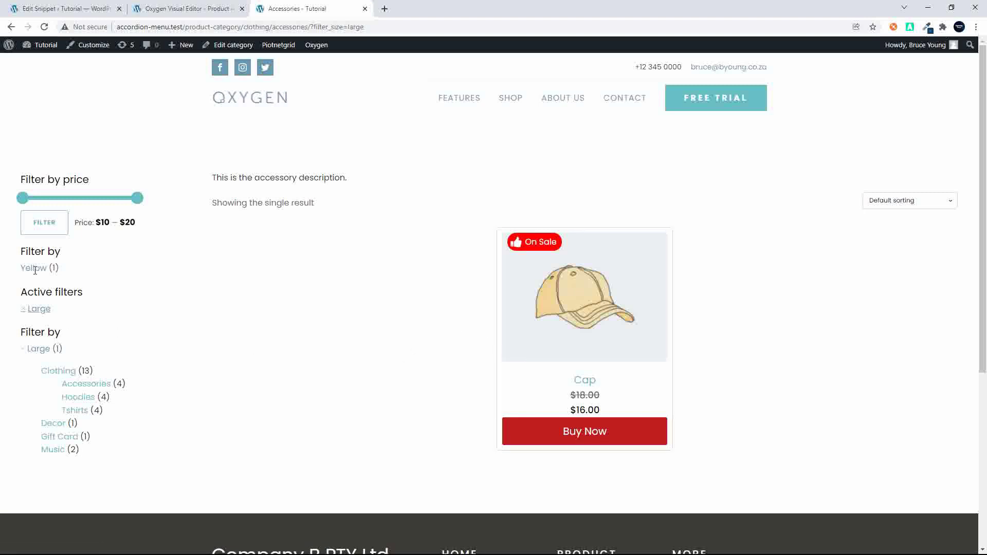
{"action": "left_click", "coordinate": [46, 222]}
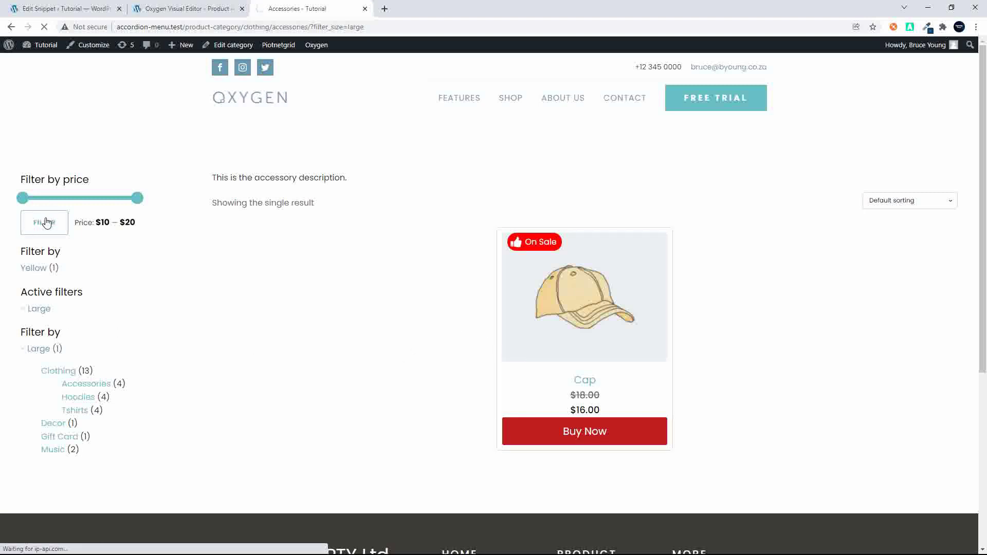
Remove the Large, minimum and maximum price filters, then return to the Oxygen editor
{"action": "left_click", "coordinate": [25, 311]}
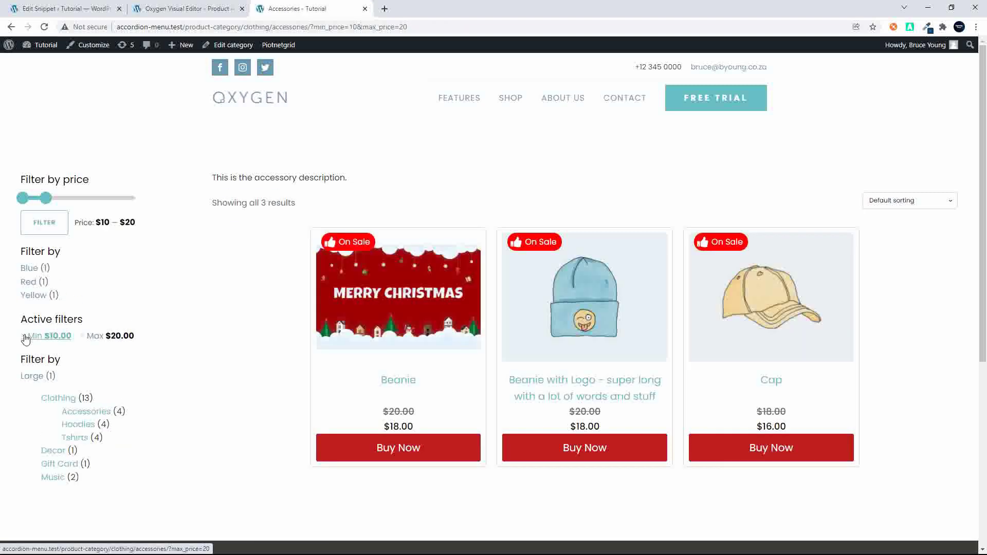
{"action": "left_click", "coordinate": [24, 338]}
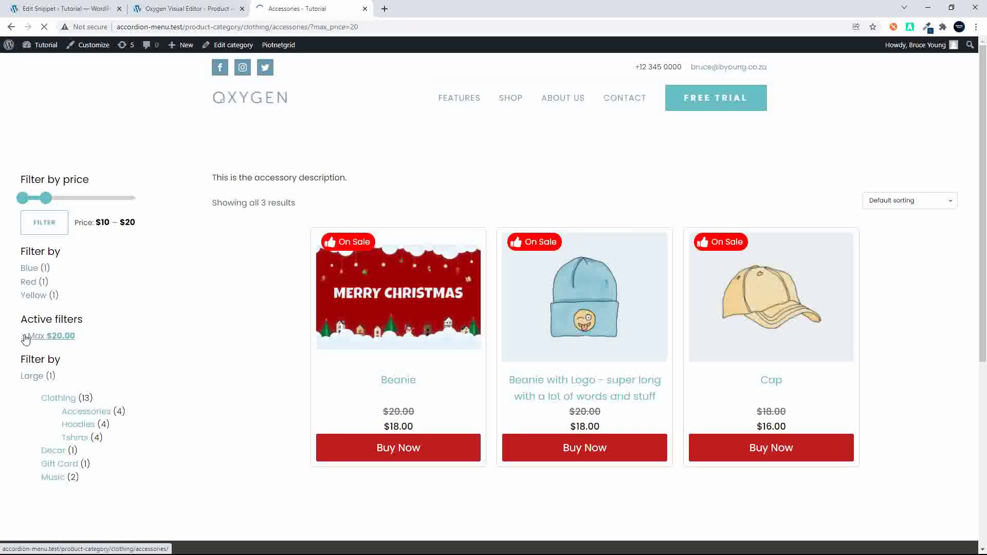
{"action": "left_click", "coordinate": [25, 339]}
{"action": "scroll", "coordinate": [347, 373], "scroll_direction": "down", "scroll_amount": 5}
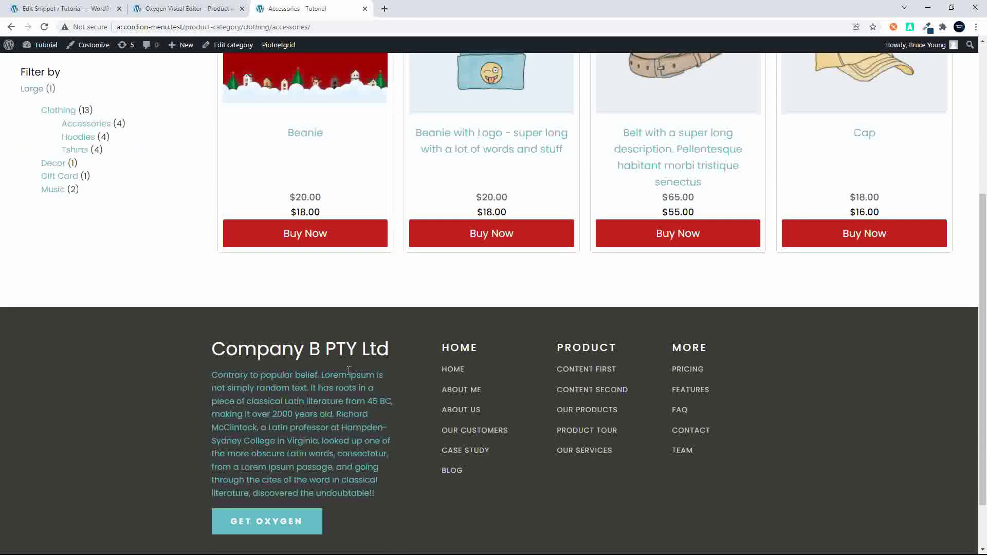
{"action": "scroll", "coordinate": [348, 370], "scroll_direction": "up", "scroll_amount": 5}
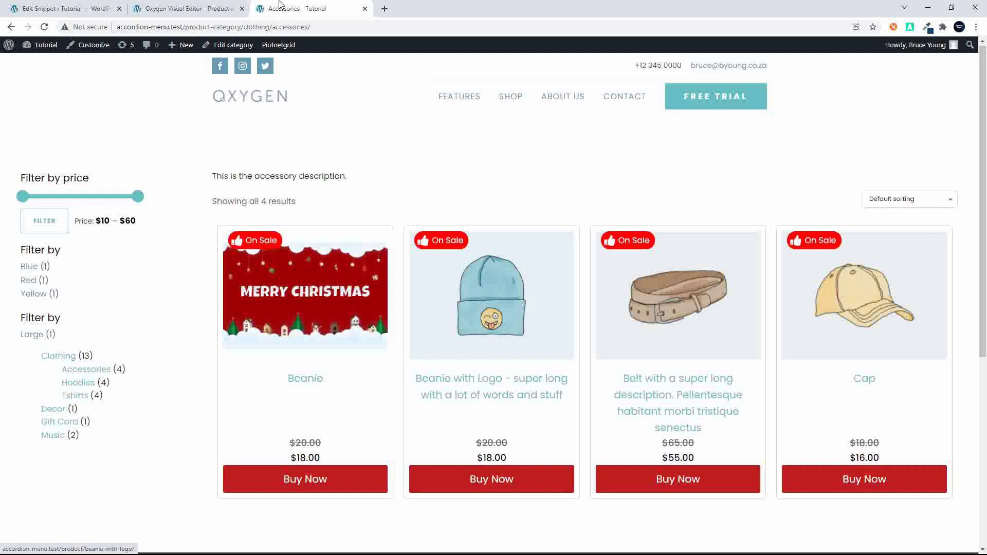
{"action": "left_click", "coordinate": [183, 9]}
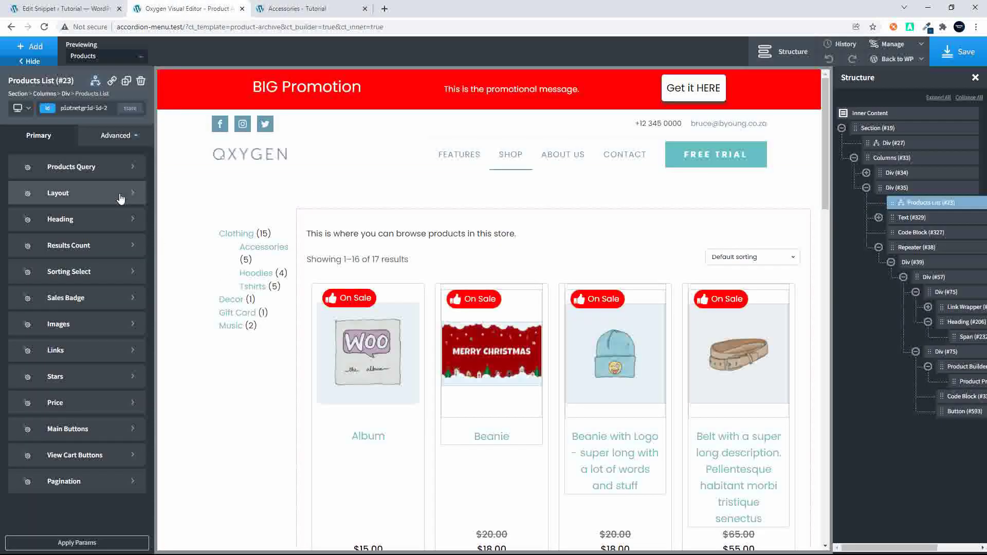
{"action": "left_click", "coordinate": [433, 324]}
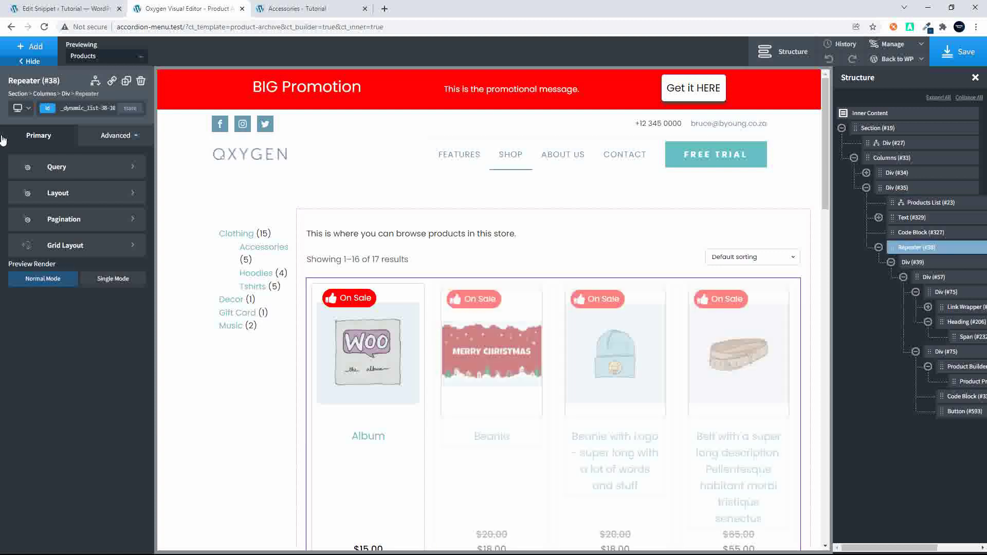
{"action": "left_click", "coordinate": [79, 165]}
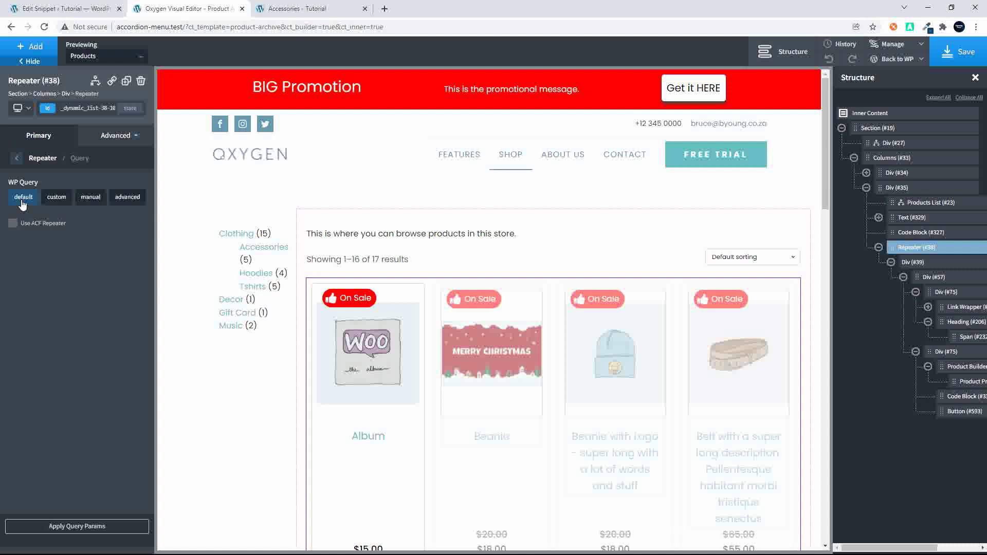
{"action": "left_click", "coordinate": [16, 159]}
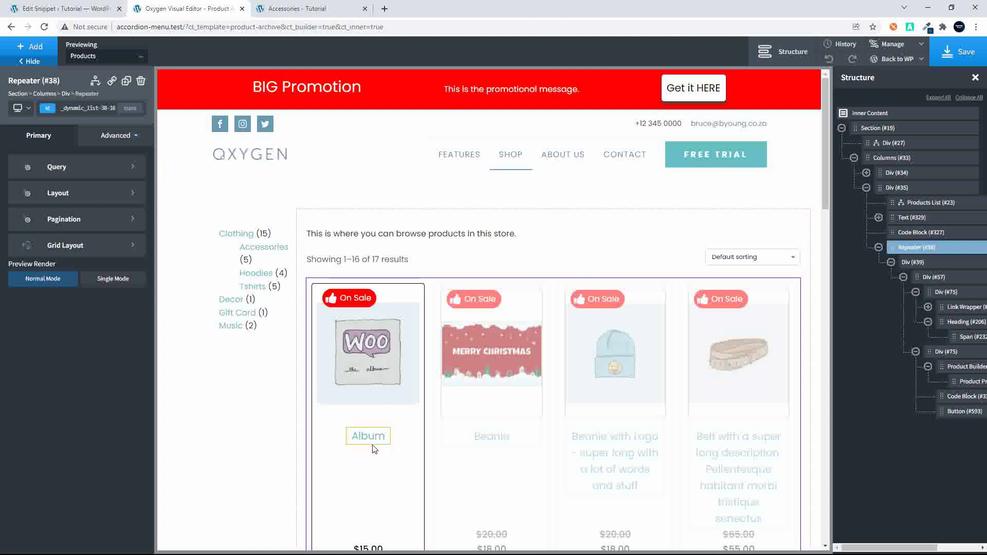
{"action": "left_click", "coordinate": [343, 462]}
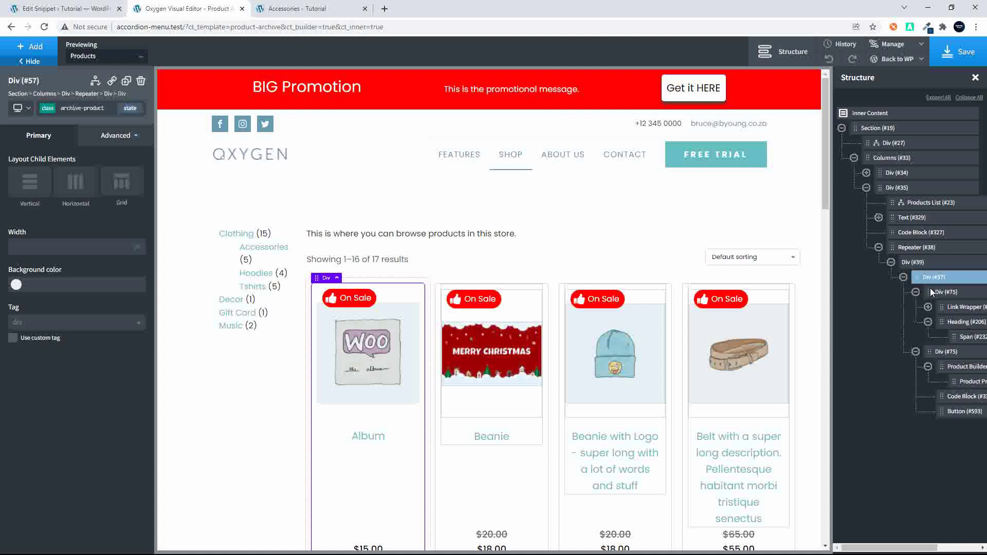
Expand Link Wrapper #148 and badge Div #268, then select Heading #206 and Div #75
{"action": "left_click", "coordinate": [950, 307]}
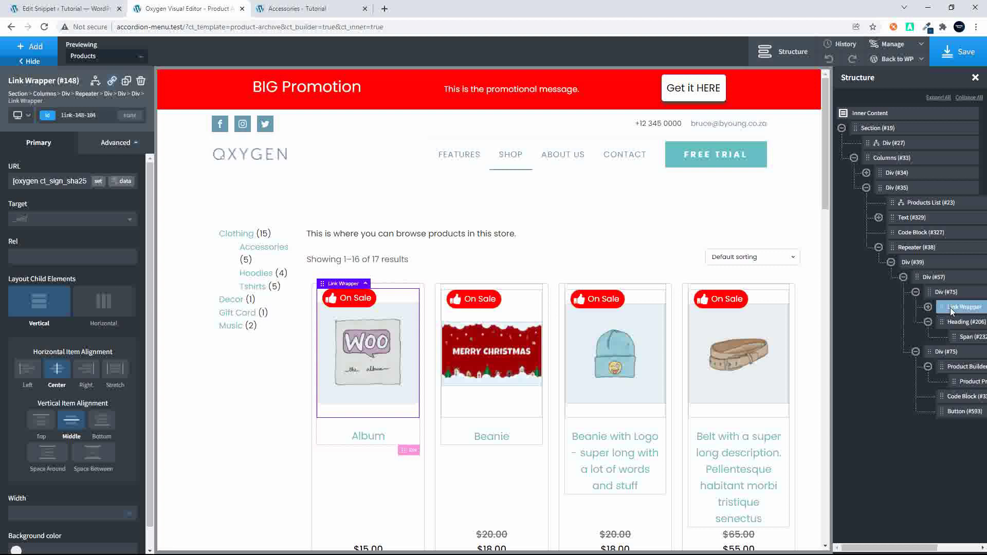
{"action": "left_click", "coordinate": [928, 308]}
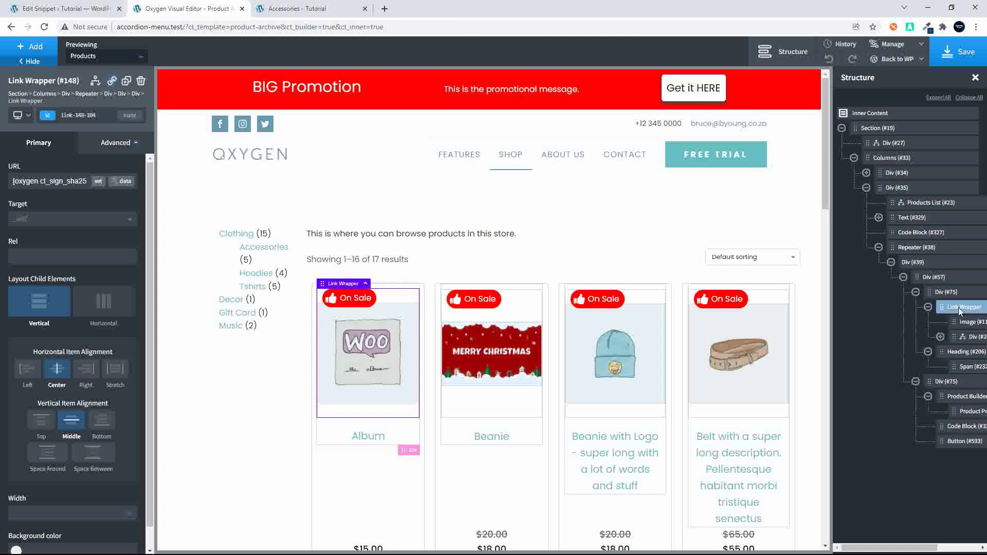
{"action": "left_click", "coordinate": [940, 337]}
{"action": "scroll", "coordinate": [956, 349], "scroll_direction": "right", "scroll_amount": 2}
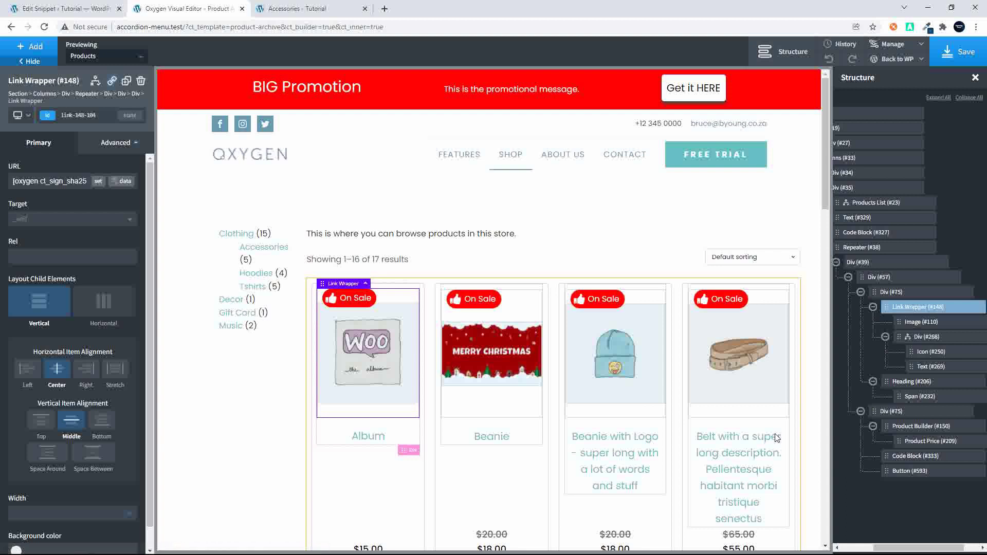
{"action": "left_click", "coordinate": [900, 337]}
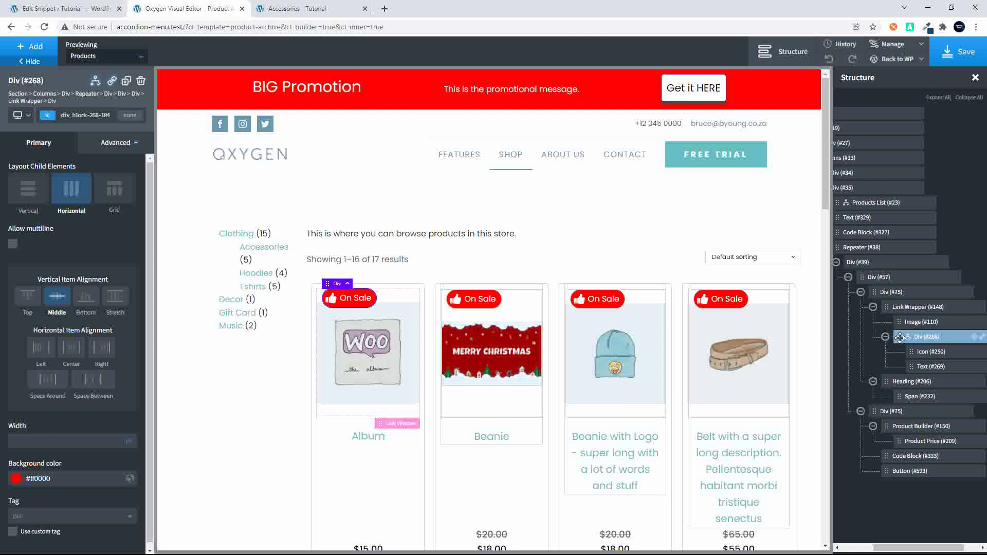
{"action": "left_click", "coordinate": [899, 384]}
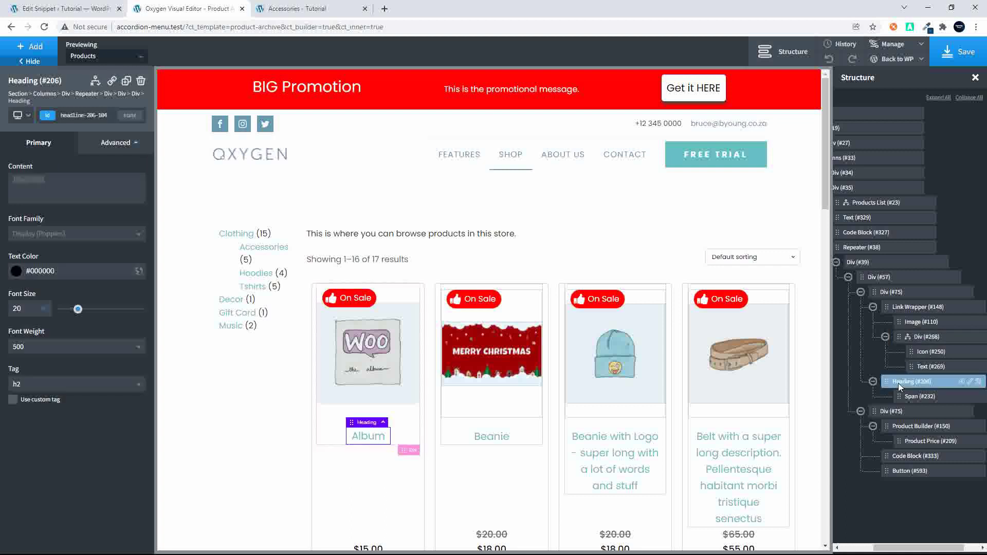
{"action": "left_click", "coordinate": [876, 410]}
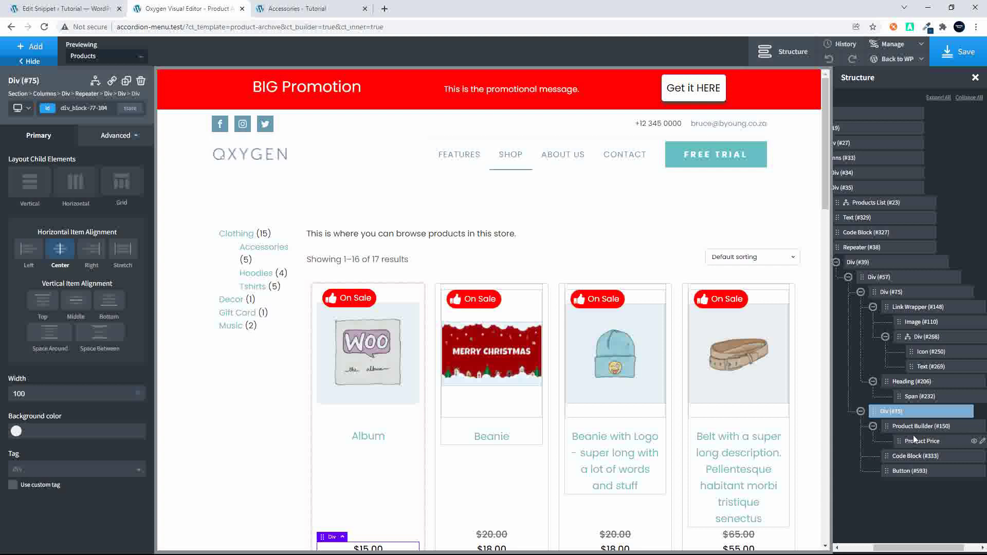
Delete Code Block #333 from the product card, then select Repeater #38
{"action": "scroll", "coordinate": [679, 470], "scroll_direction": "down", "scroll_amount": 4}
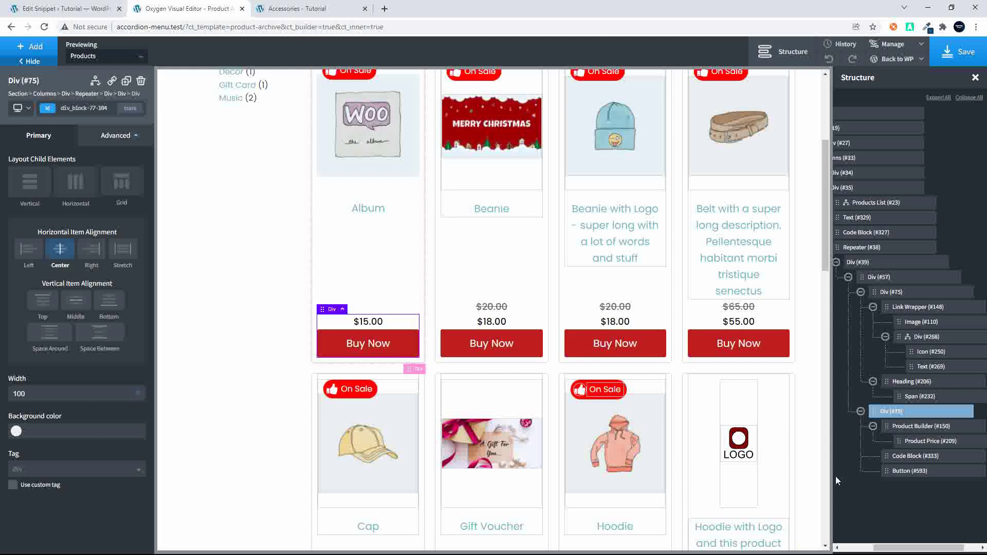
{"action": "left_click", "coordinate": [893, 471]}
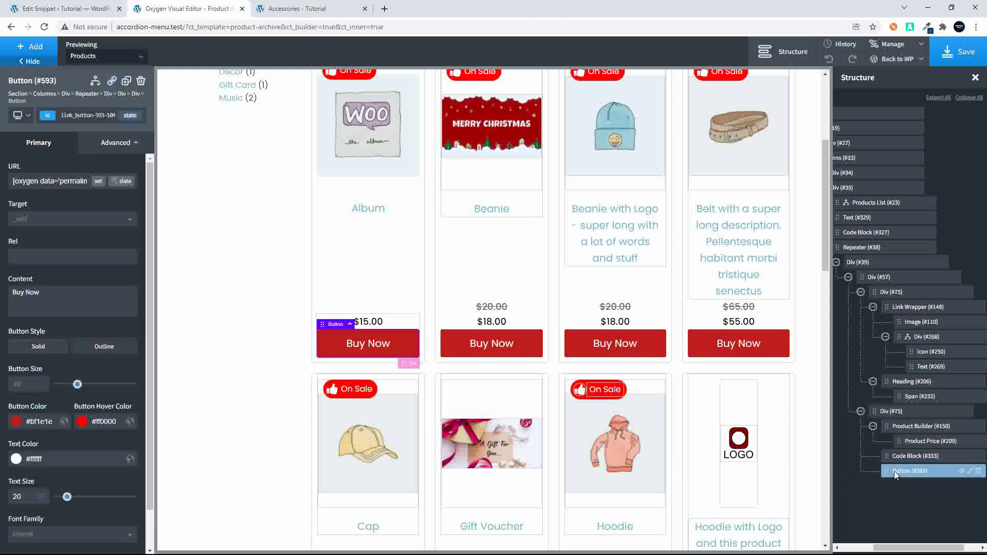
{"action": "left_click", "coordinate": [907, 458]}
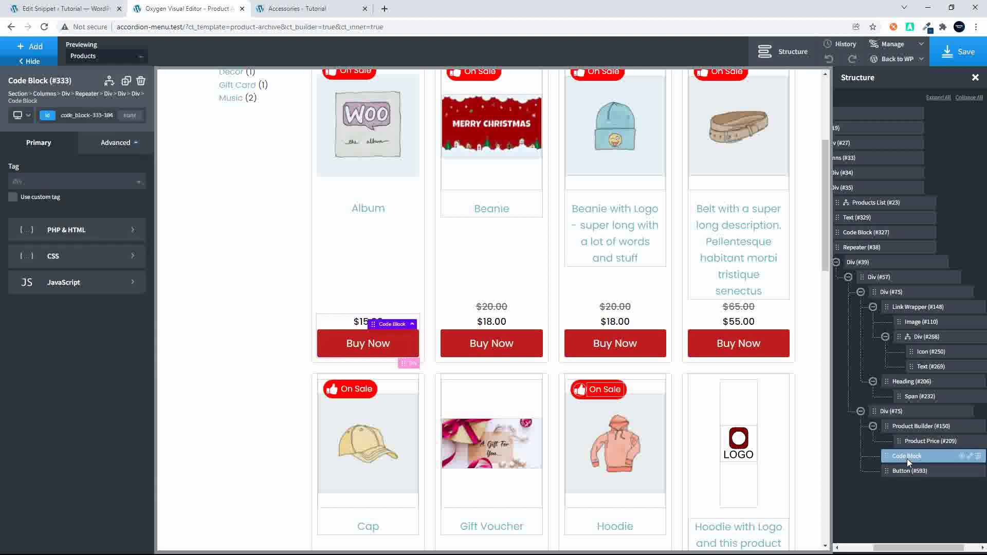
{"action": "left_click", "coordinate": [979, 456]}
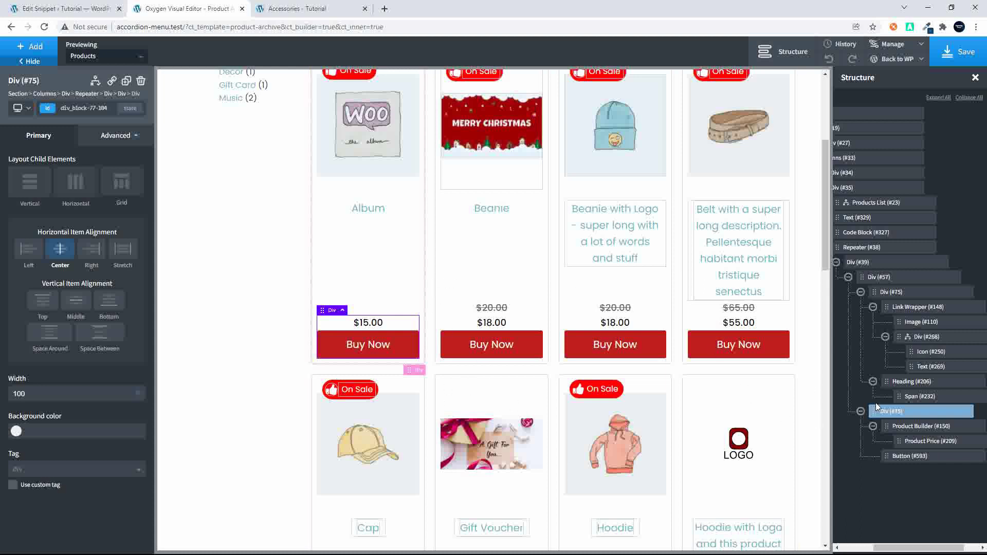
{"action": "left_click", "coordinate": [389, 430]}
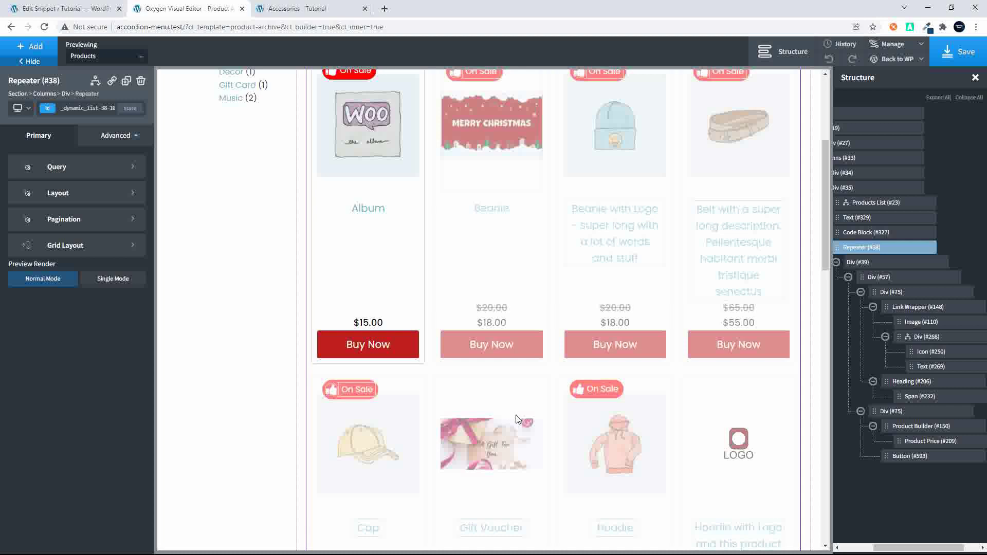
{"action": "scroll", "coordinate": [516, 419], "scroll_direction": "up", "scroll_amount": 5}
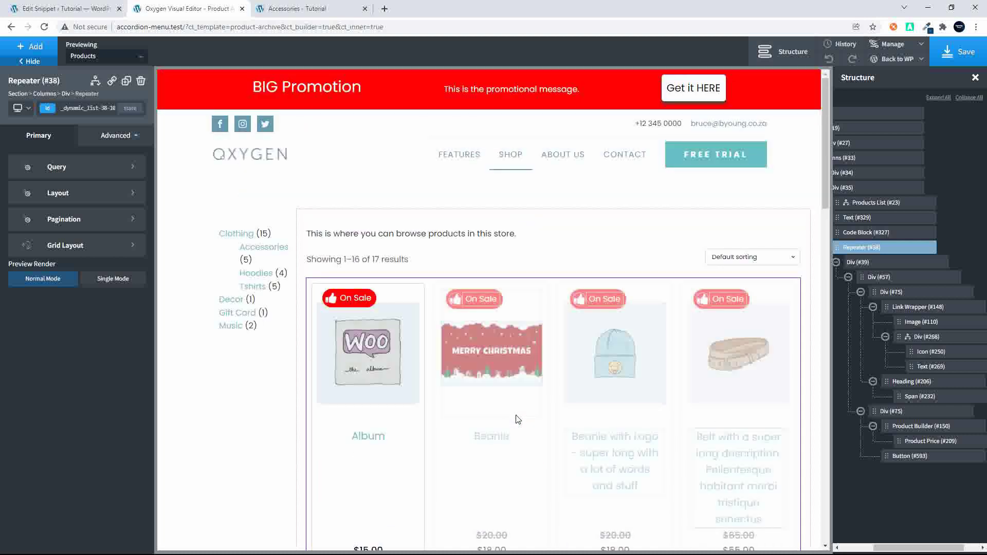
{"action": "left_click", "coordinate": [349, 297]}
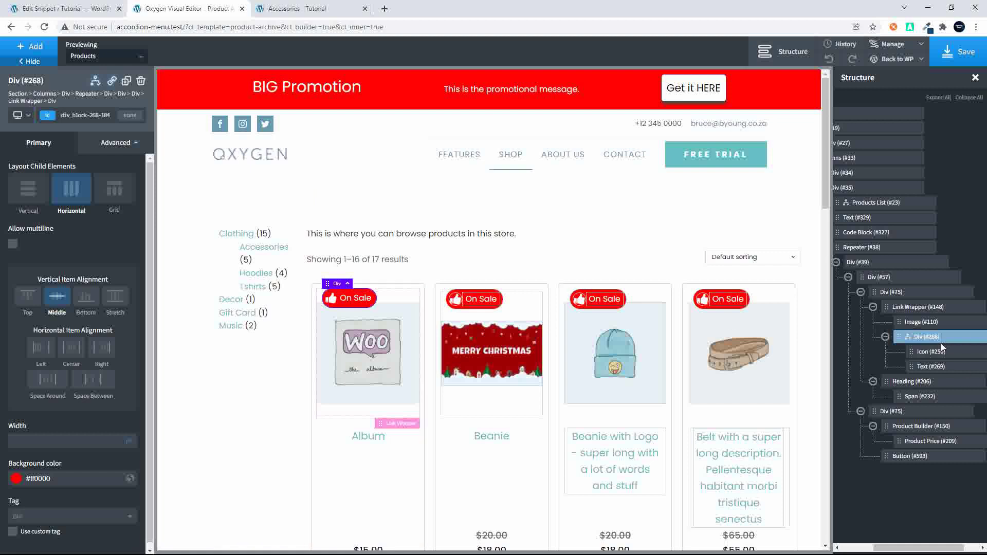
{"action": "left_click", "coordinate": [94, 82]}
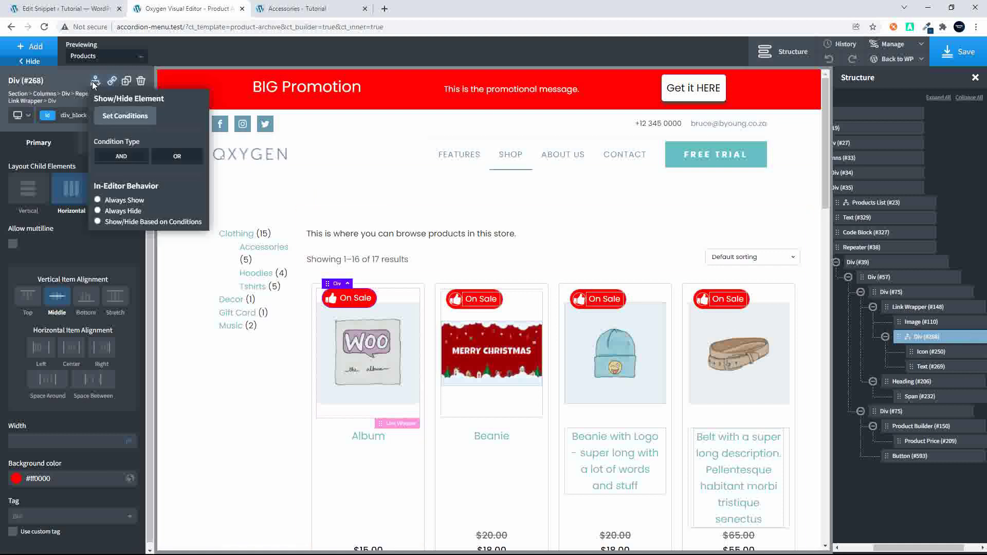
{"action": "left_click", "coordinate": [110, 111]}
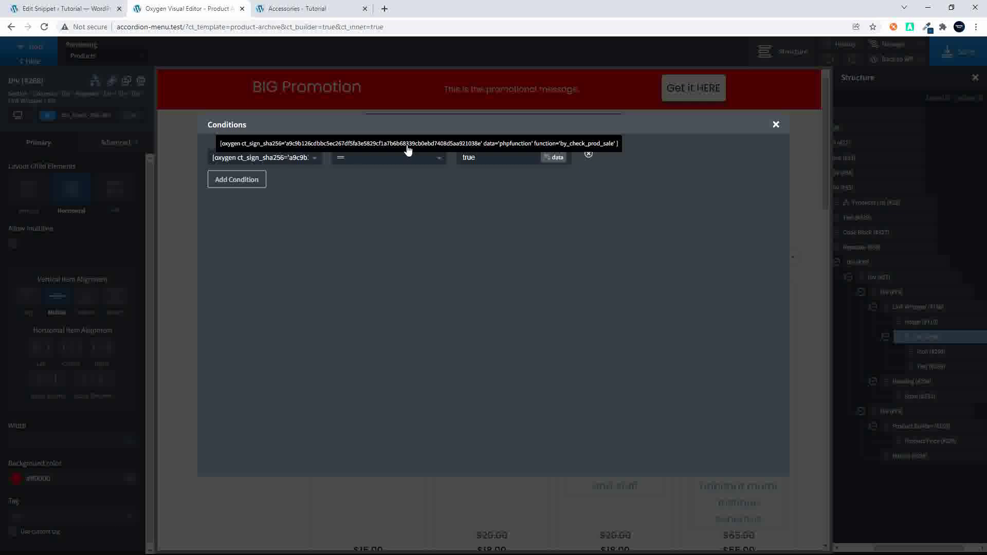
{"action": "left_click", "coordinate": [776, 125]}
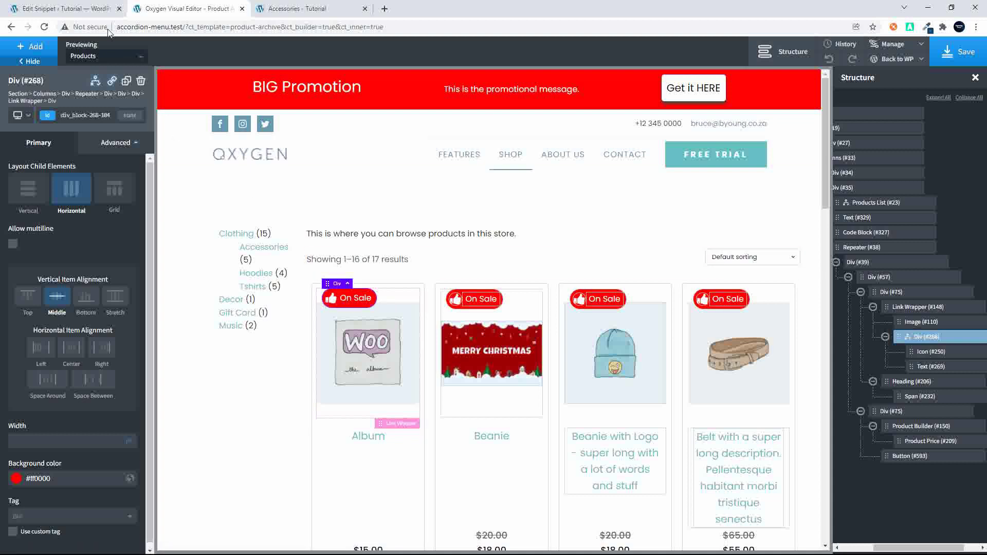
Review the Check if on sale snippet code, highlighting every $product_id use
{"action": "left_click", "coordinate": [76, 9]}
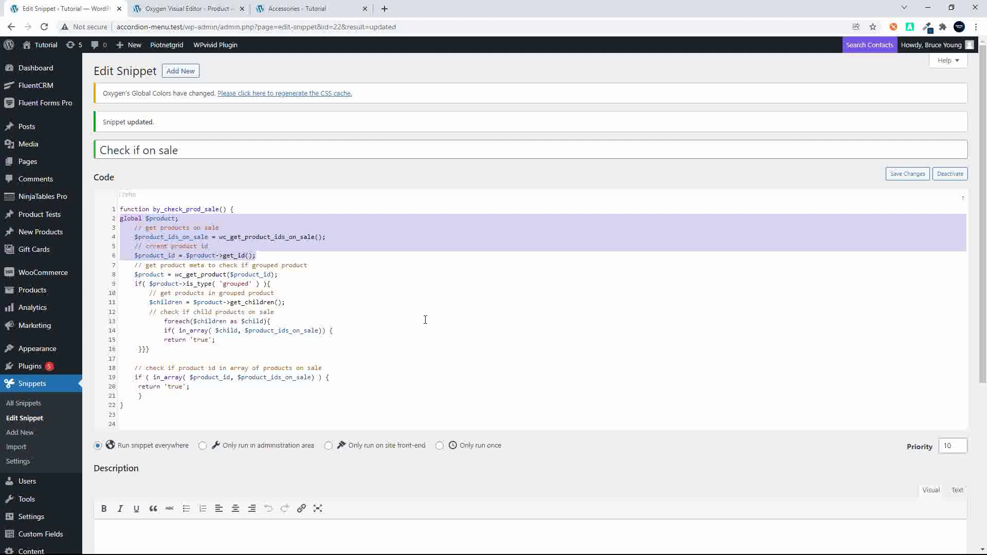
{"action": "left_click", "coordinate": [360, 264]}
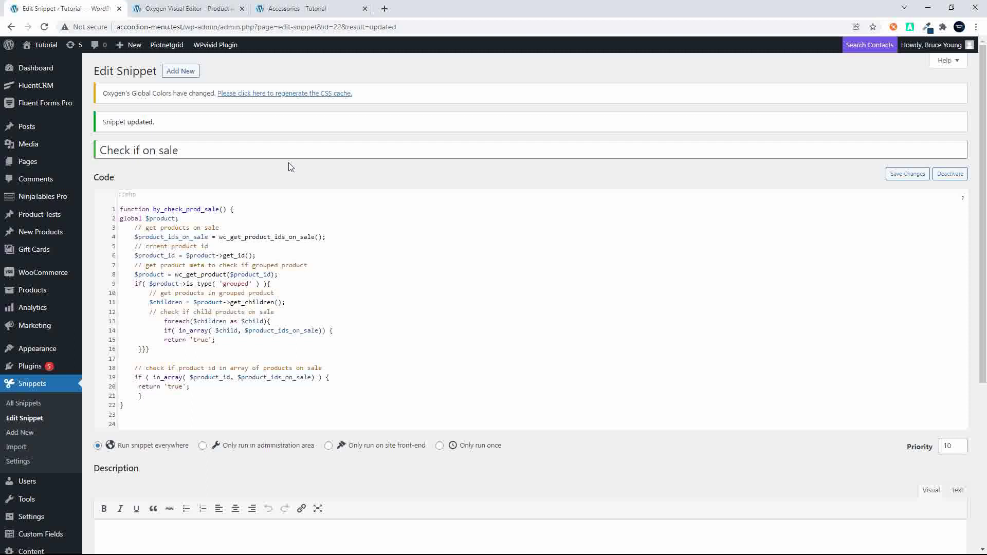
{"action": "scroll", "coordinate": [289, 165], "scroll_direction": "up", "scroll_amount": 3}
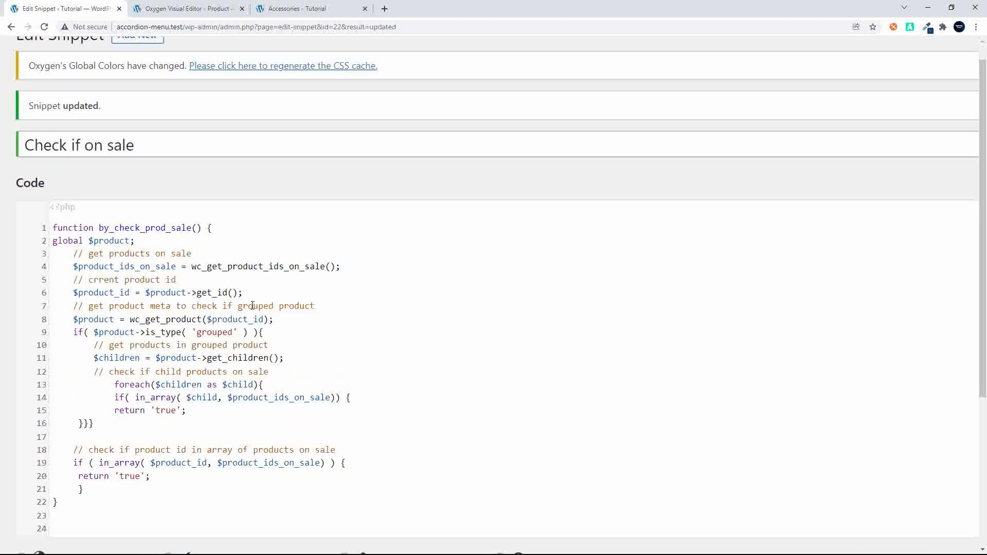
{"action": "scroll", "coordinate": [252, 306], "scroll_direction": "up", "scroll_amount": 2}
{"action": "scroll", "coordinate": [252, 306], "scroll_direction": "down", "scroll_amount": 1}
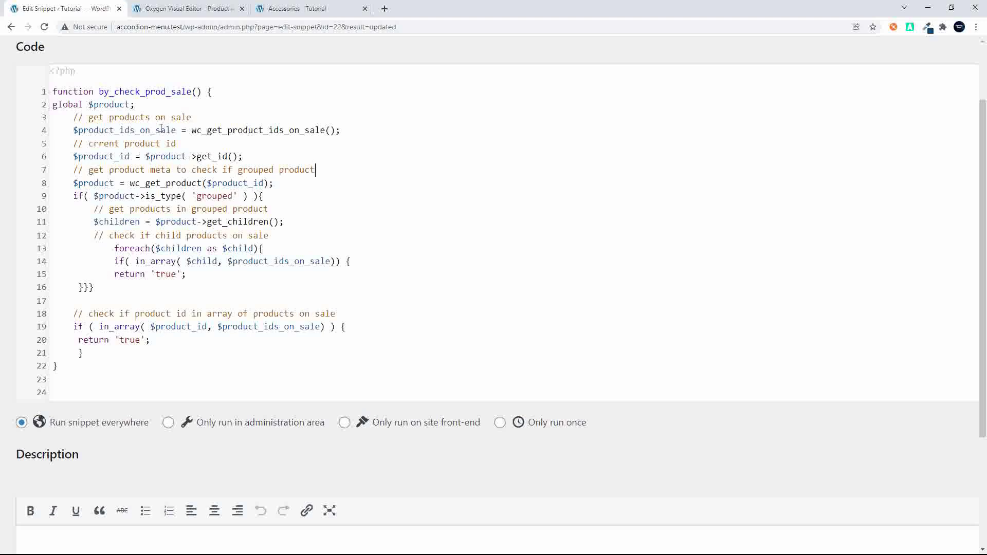
{"action": "double_click", "coordinate": [116, 156]}
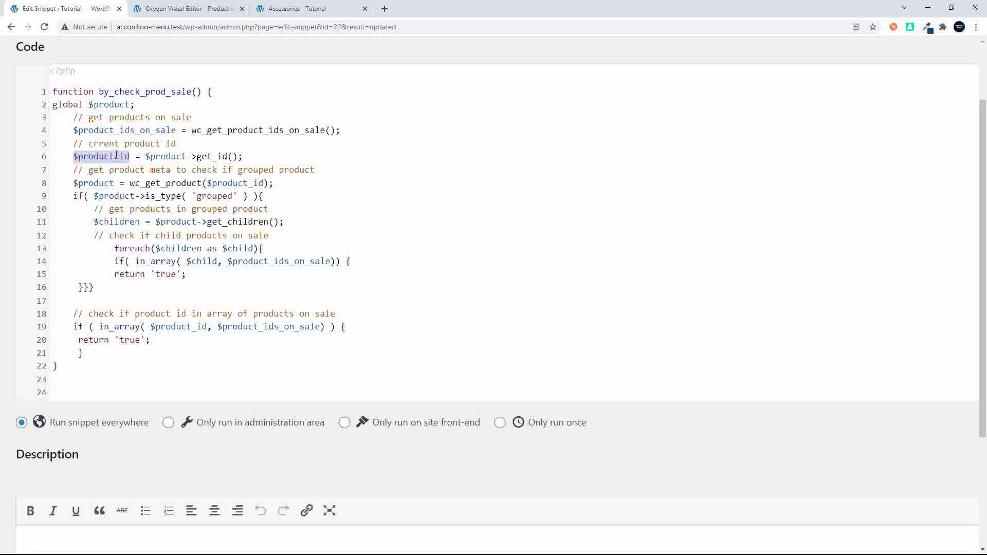
{"action": "left_click", "coordinate": [126, 170]}
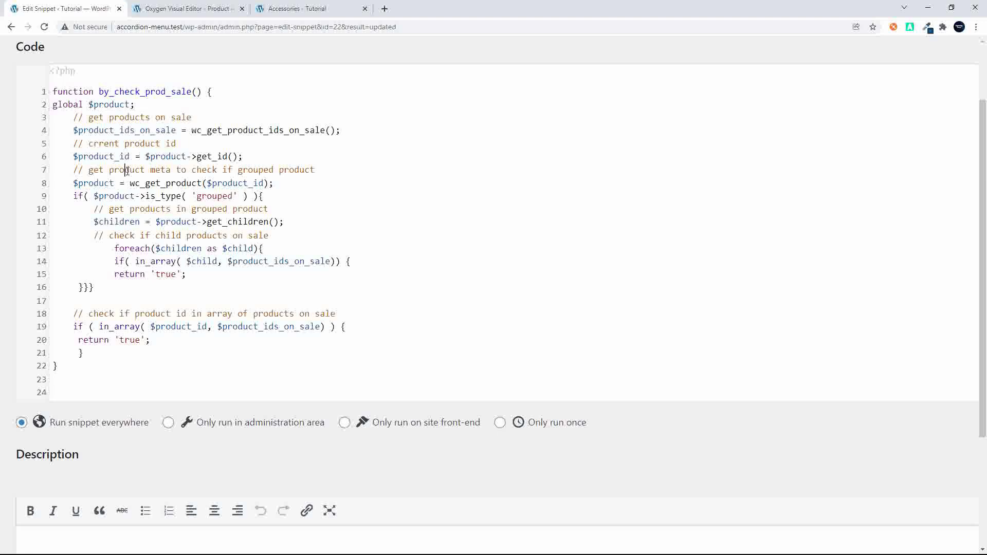
{"action": "left_click", "coordinate": [126, 170]}
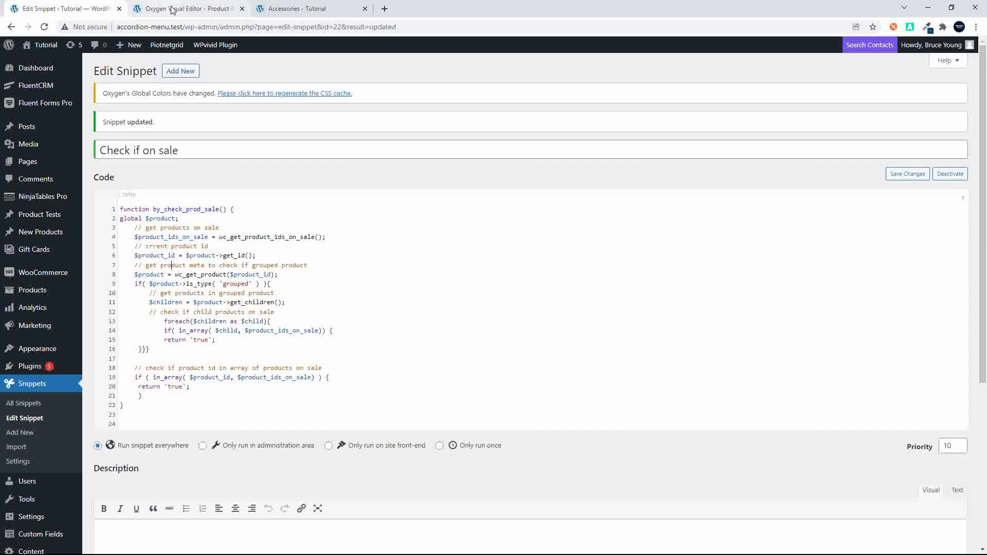
Go from the Accessories page to the main shop and sort by price: low to high
{"action": "left_click", "coordinate": [172, 9]}
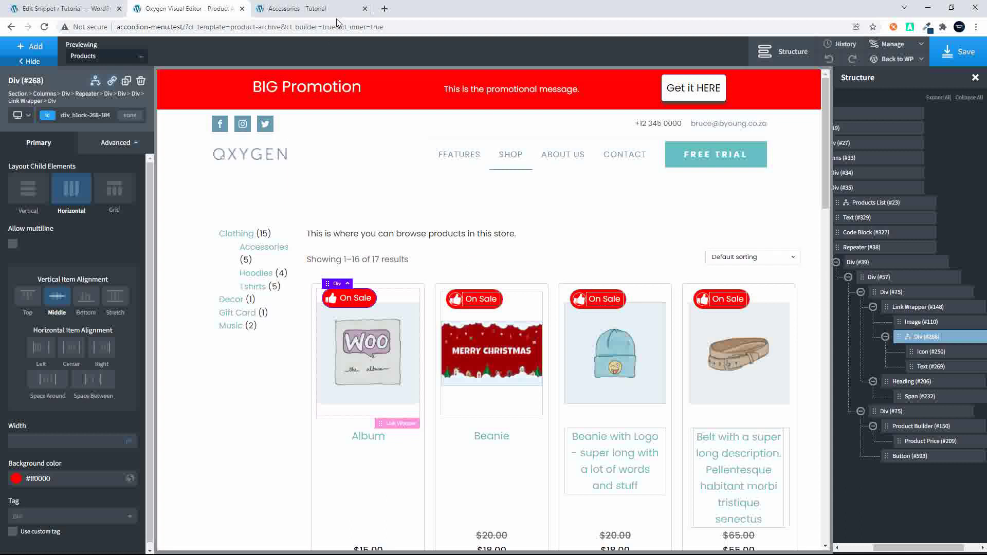
{"action": "left_click", "coordinate": [308, 7]}
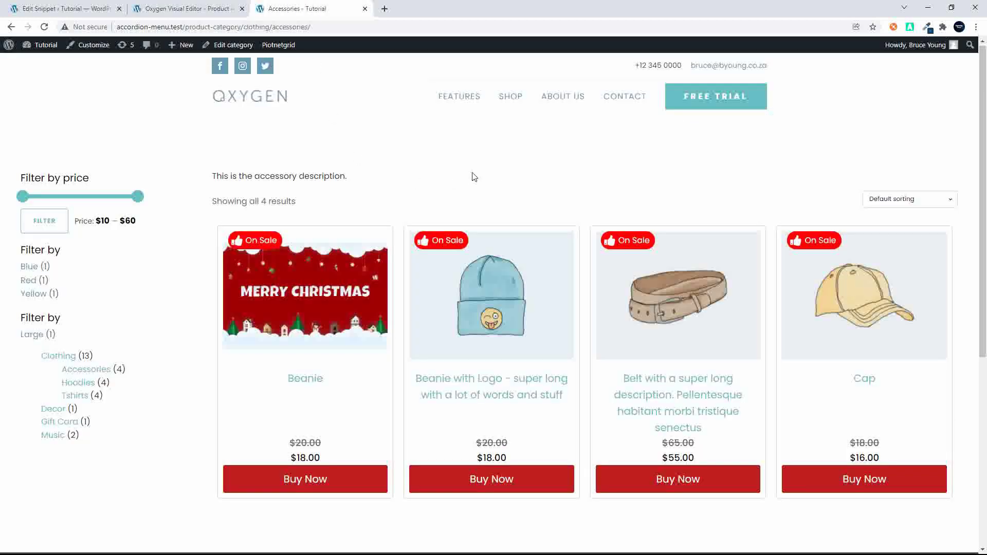
{"action": "left_click", "coordinate": [511, 100]}
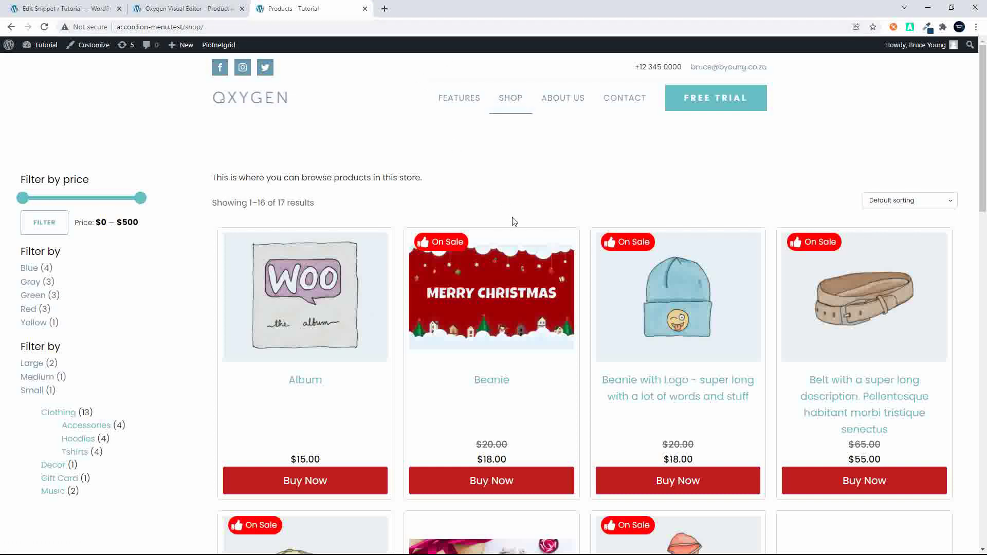
{"action": "scroll", "coordinate": [513, 218], "scroll_direction": "down", "scroll_amount": 9}
{"action": "scroll", "coordinate": [513, 221], "scroll_direction": "down", "scroll_amount": 6}
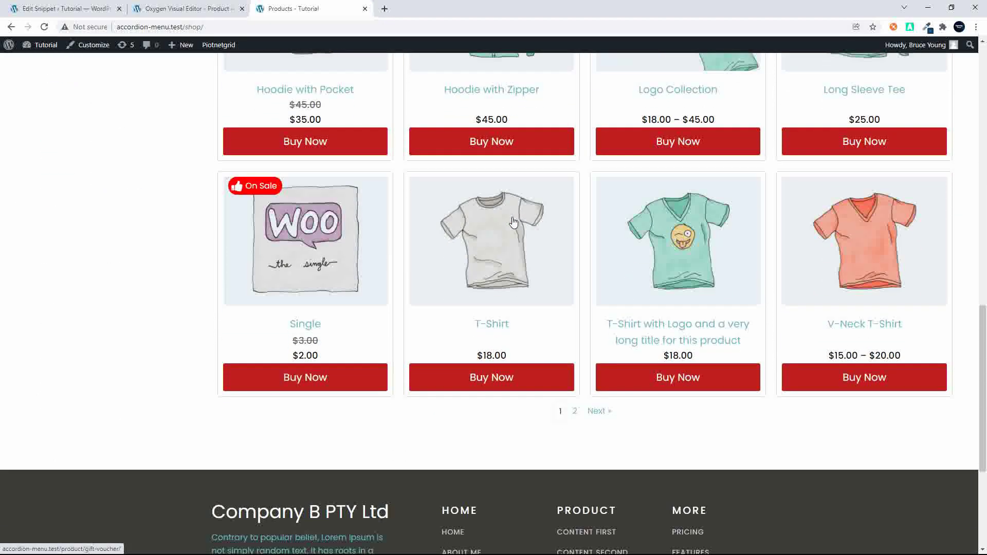
{"action": "scroll", "coordinate": [512, 221], "scroll_direction": "up", "scroll_amount": 15}
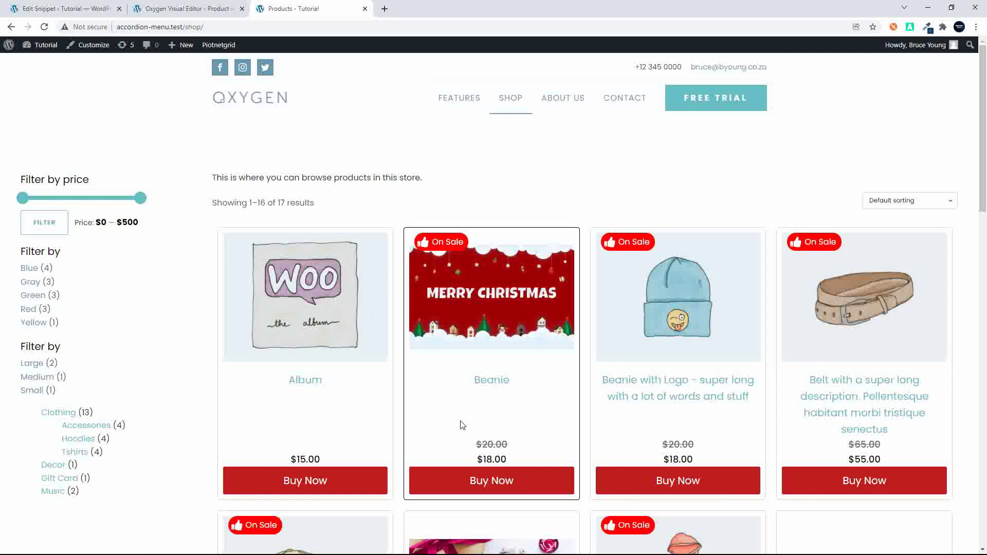
{"action": "left_click", "coordinate": [889, 203]}
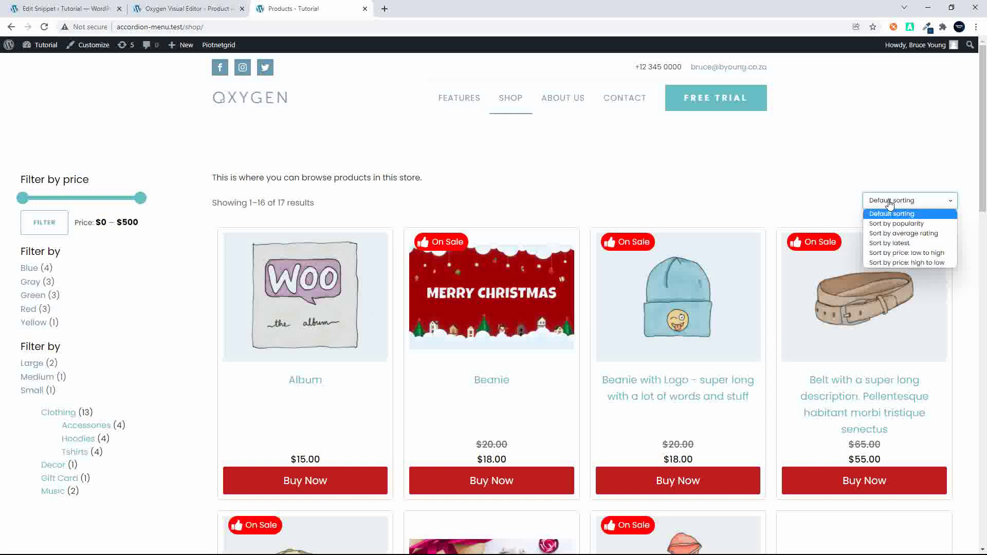
{"action": "left_click", "coordinate": [899, 255]}
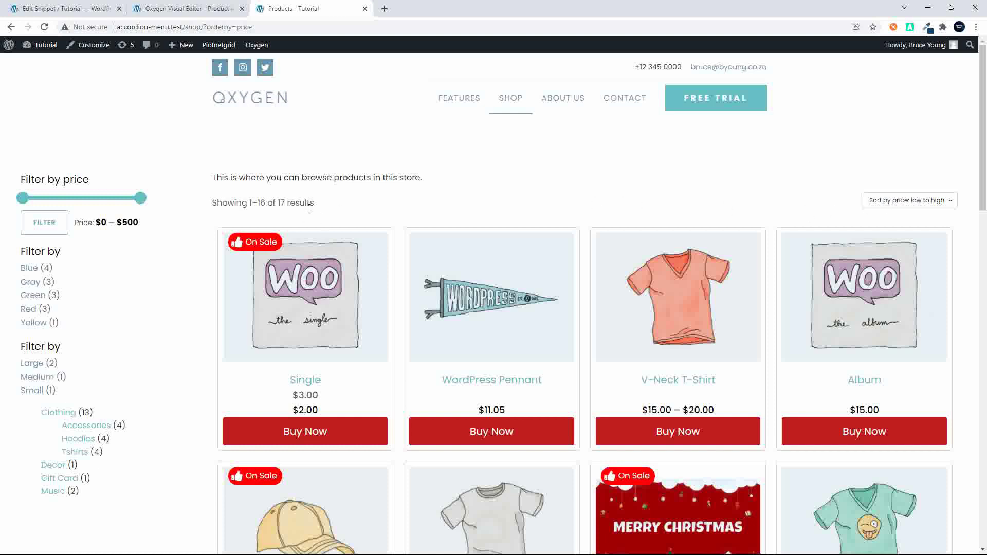
Inspect the PHP & HTML of Code Block #327 behind the sorting bar
{"action": "left_click", "coordinate": [169, 9]}
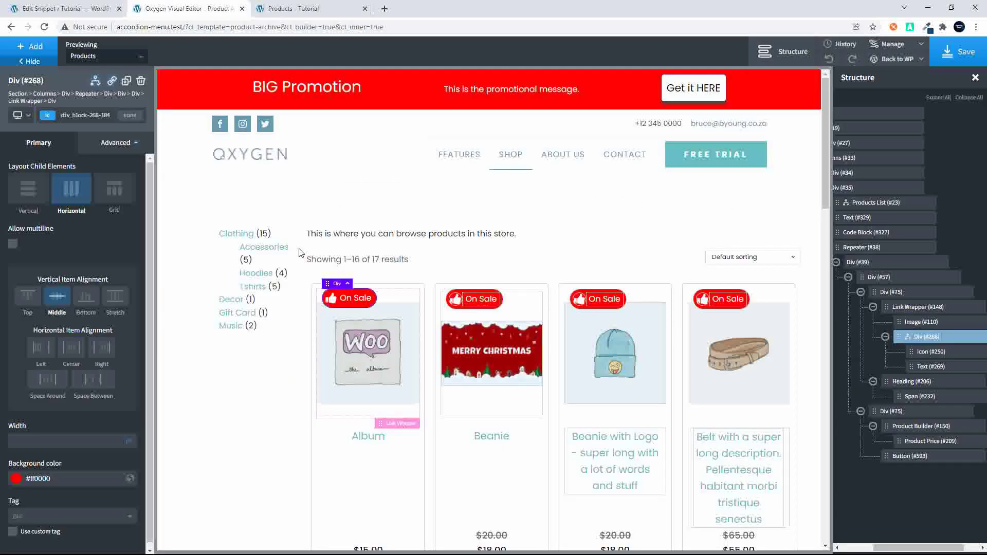
{"action": "left_click", "coordinate": [388, 264]}
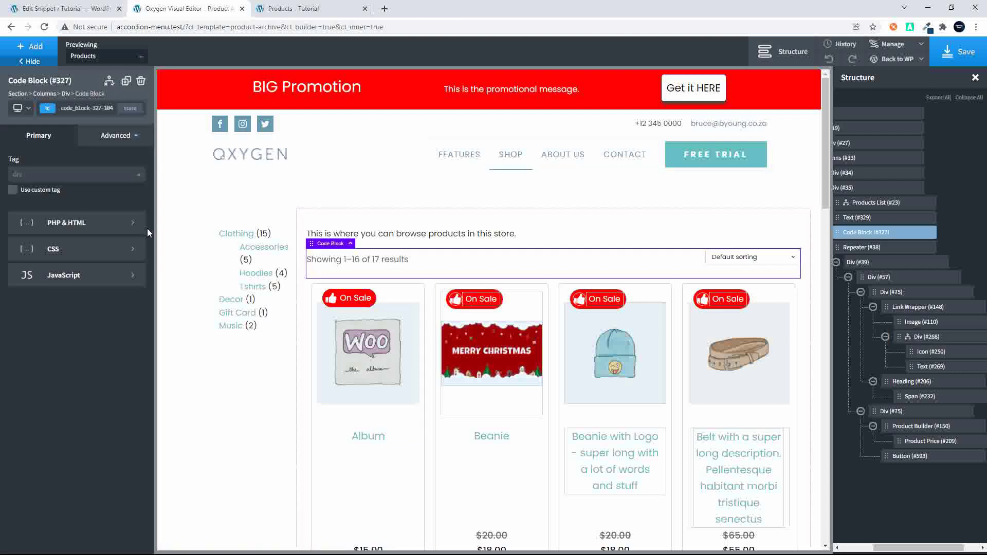
{"action": "left_click", "coordinate": [89, 222]}
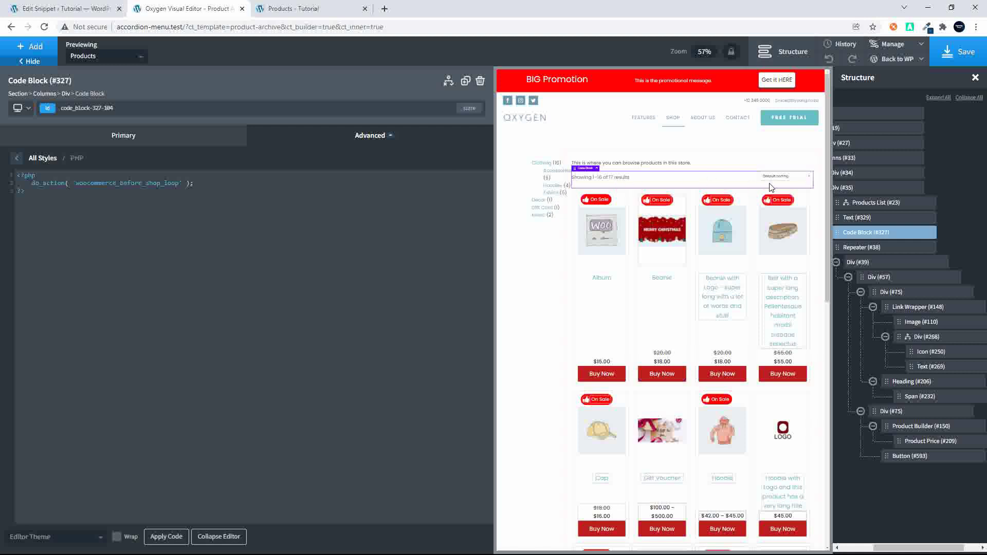
{"action": "left_click", "coordinate": [677, 164]}
Reveal the shortcode in store description Text #329 and bring up the Add components list
{"action": "left_click", "coordinate": [397, 239]}
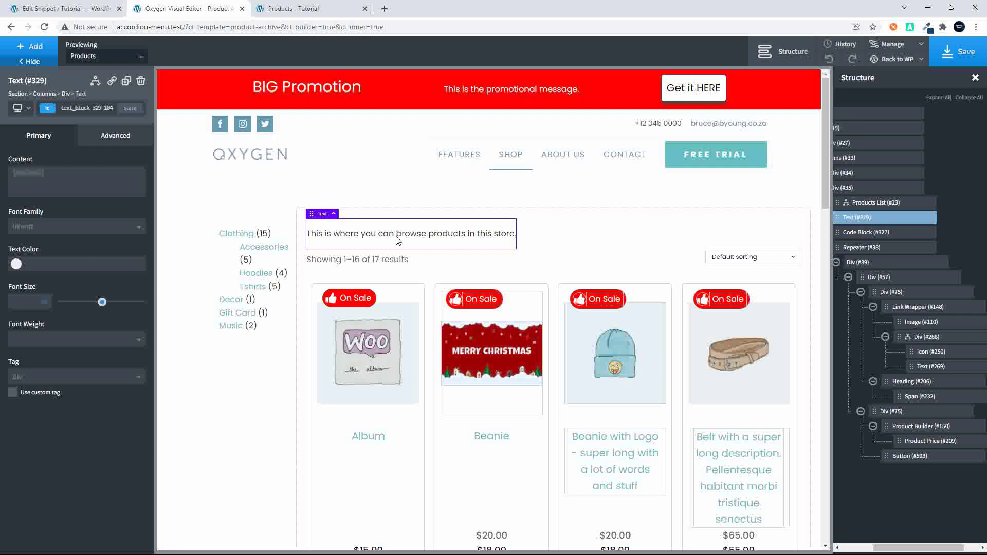
{"action": "double_click", "coordinate": [397, 240]}
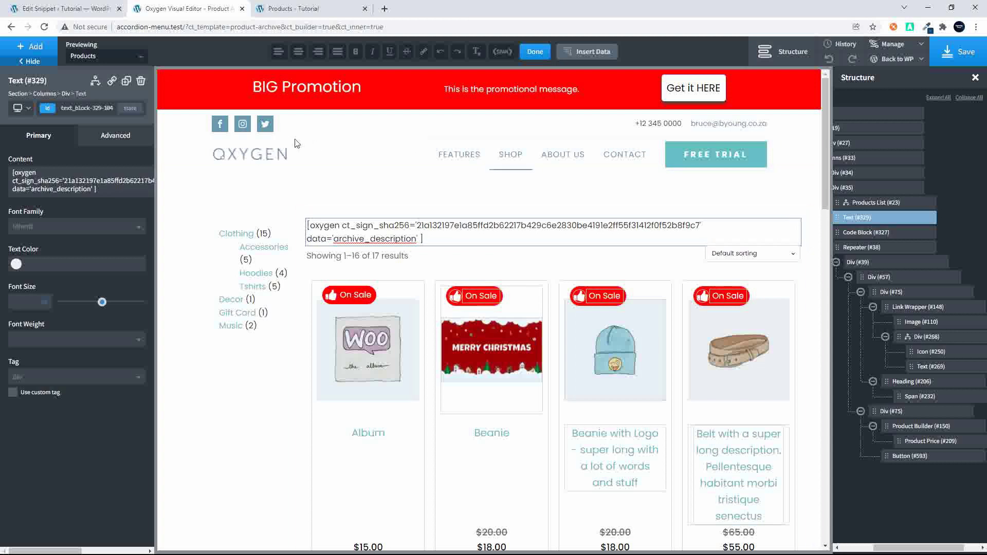
{"action": "left_click", "coordinate": [25, 48]}
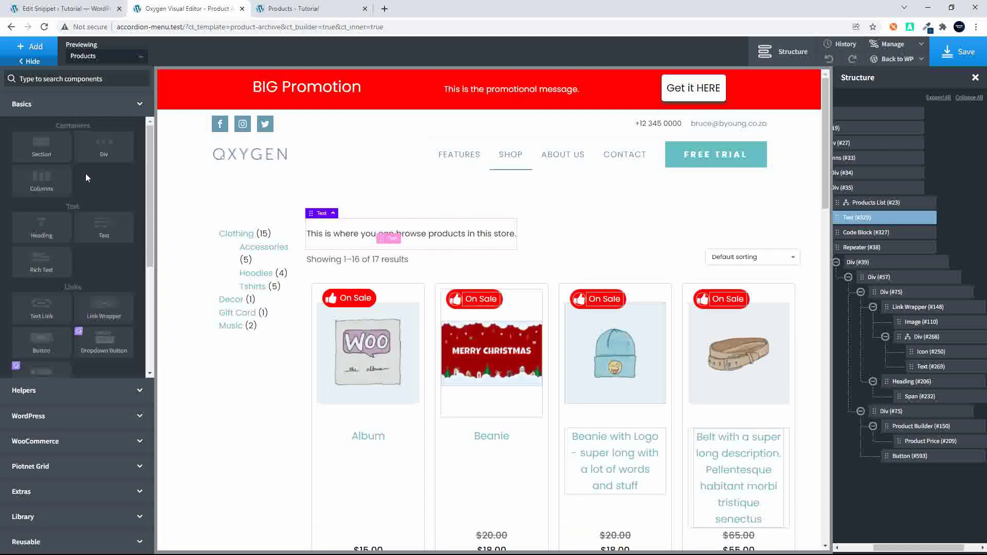
Add a heading whose text is the dynamic Archive Title
{"action": "left_click", "coordinate": [43, 233]}
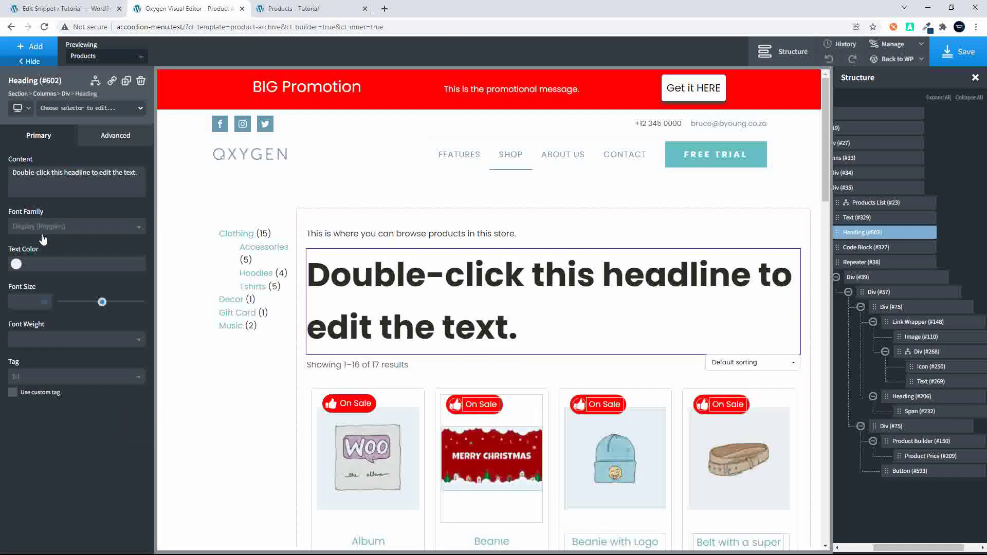
{"action": "double_click", "coordinate": [370, 278]}
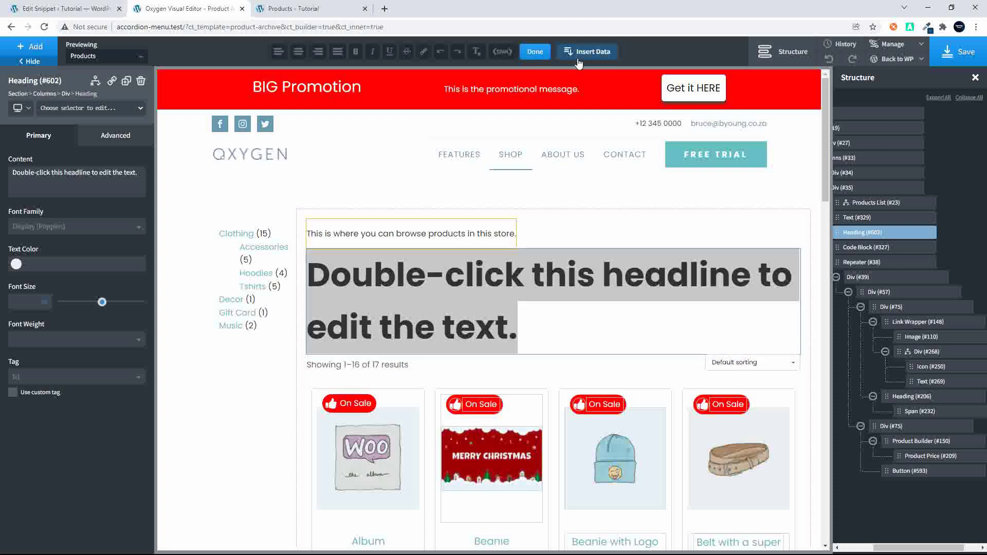
{"action": "left_click", "coordinate": [578, 63]}
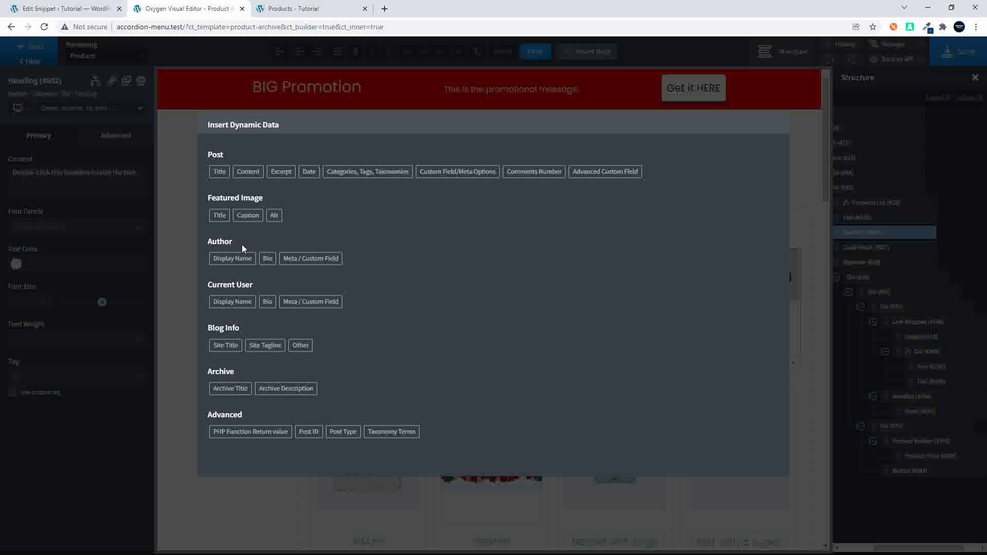
{"action": "left_click", "coordinate": [229, 389]}
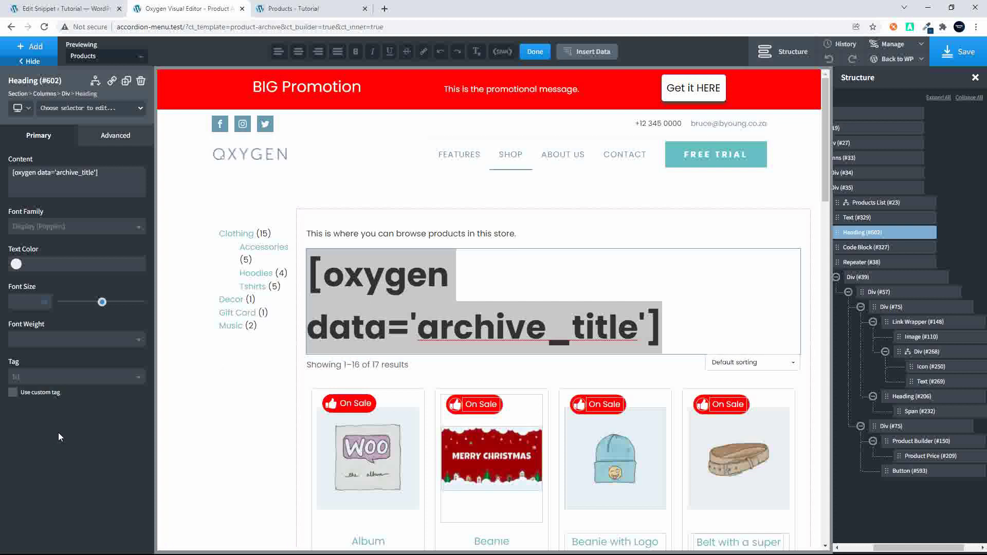
Give the heading font size 40 and weight 500, move it above Text #329, and save
{"action": "left_click", "coordinate": [19, 300]}
{"action": "type", "text": "40"}
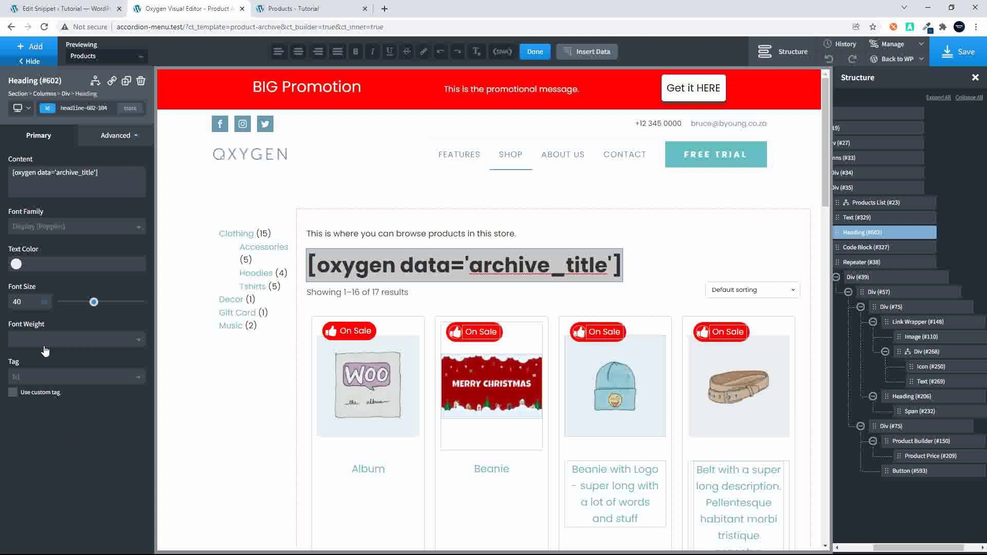
{"action": "left_click", "coordinate": [57, 340]}
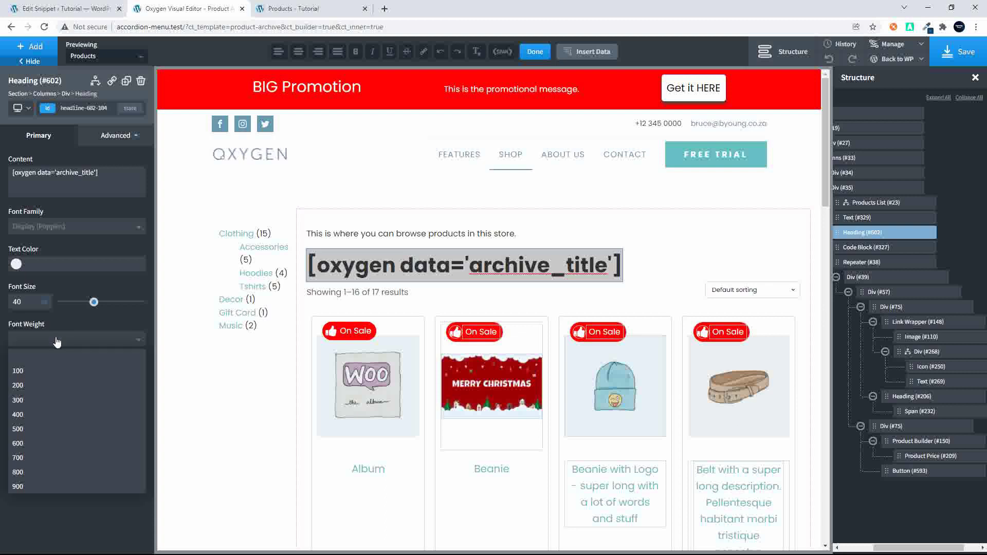
{"action": "left_click", "coordinate": [44, 429]}
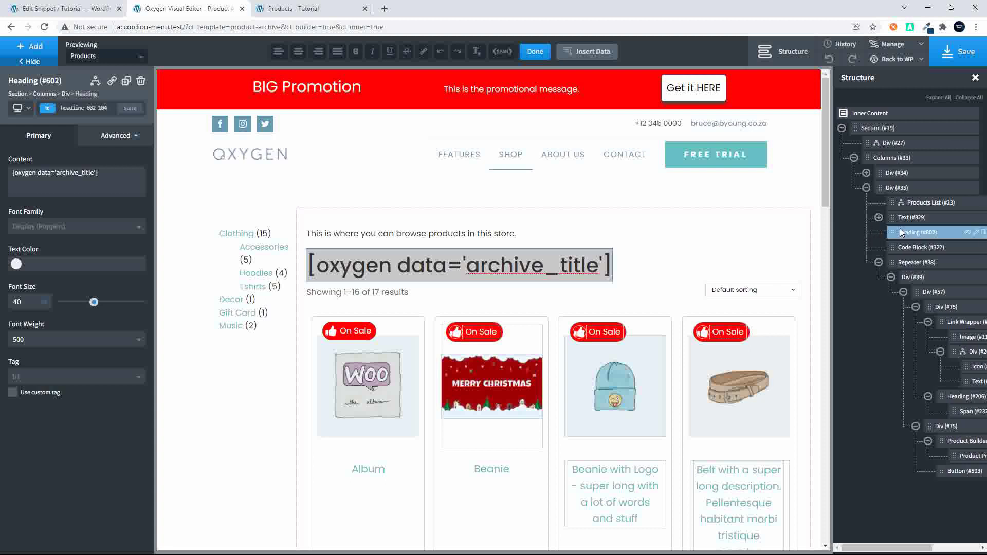
{"action": "left_click_drag", "start_coordinate": [896, 231], "coordinate": [896, 217]}
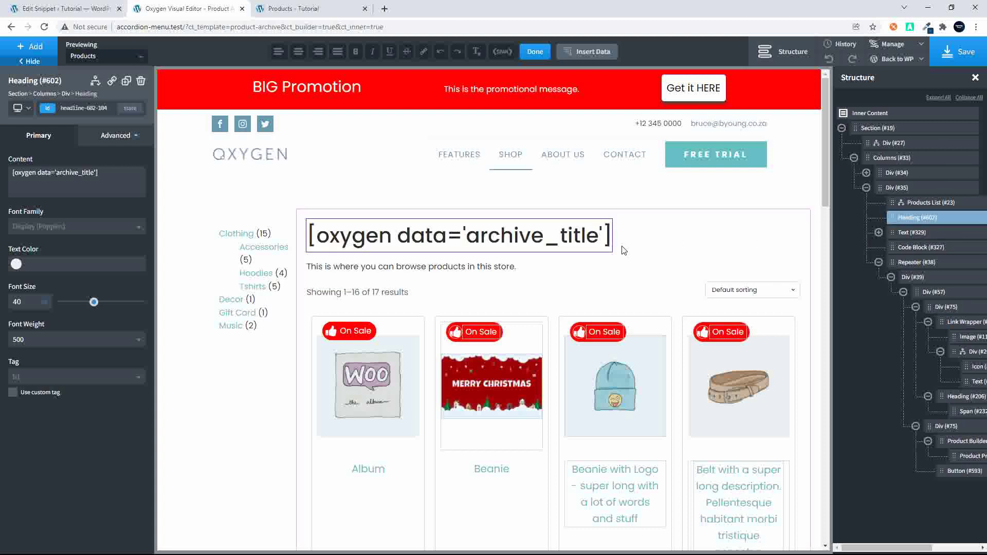
{"action": "left_click", "coordinate": [954, 58]}
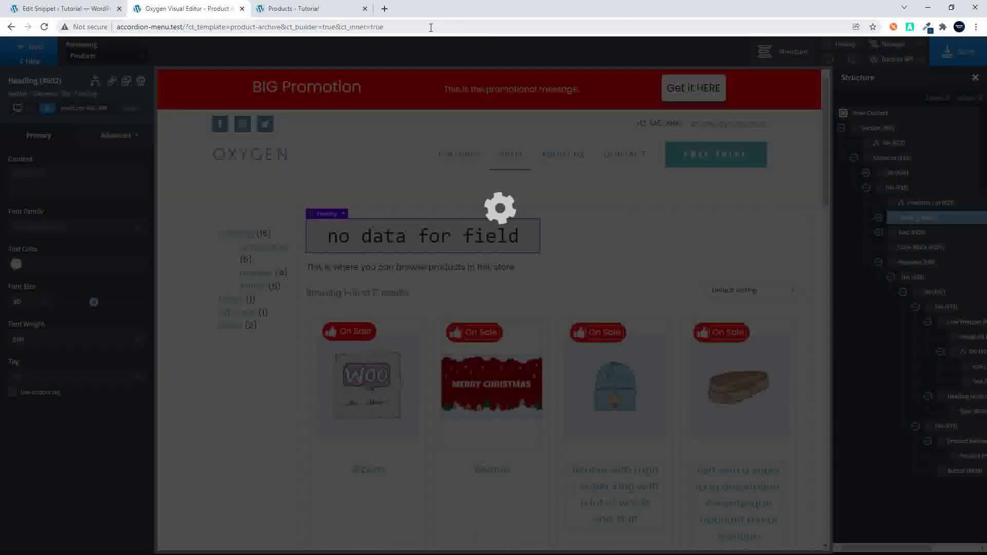
Reload the live shop page to show the new Archives: Products heading
{"action": "left_click", "coordinate": [281, 8]}
{"action": "left_click", "coordinate": [280, 27]}
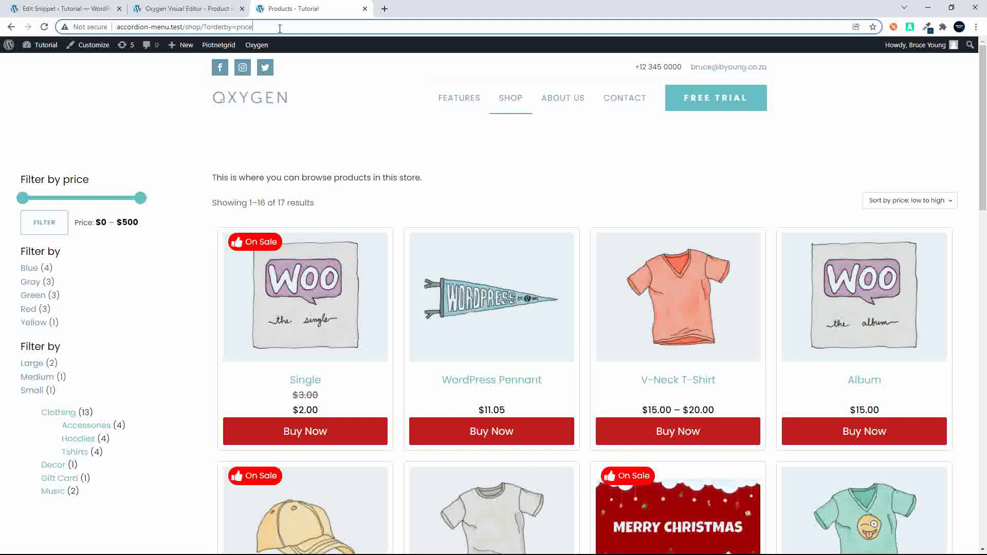
{"action": "key", "text": "Return"}
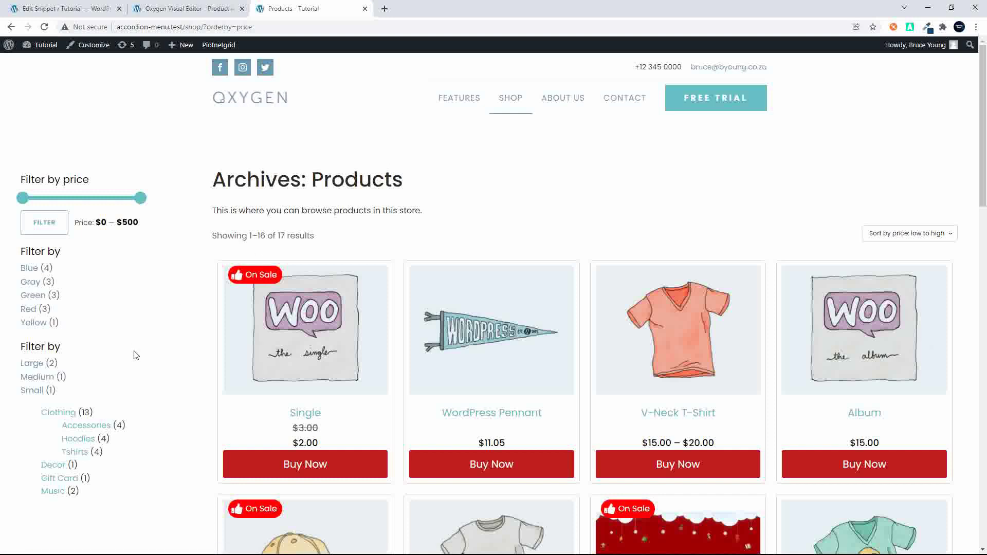
Check the heading on the Accessories category, applying and removing the Red filter, then return to Shop
{"action": "left_click", "coordinate": [86, 427]}
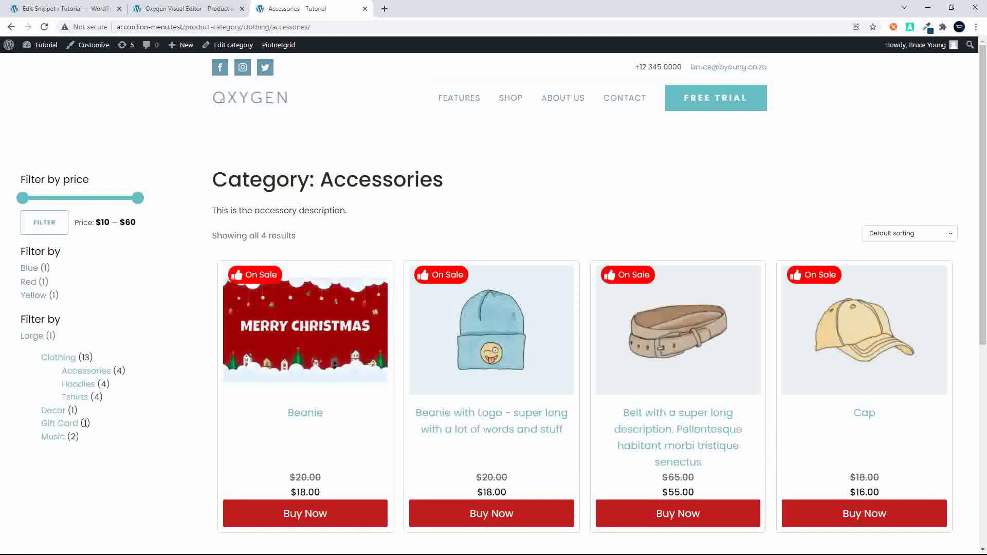
{"action": "left_click", "coordinate": [29, 283]}
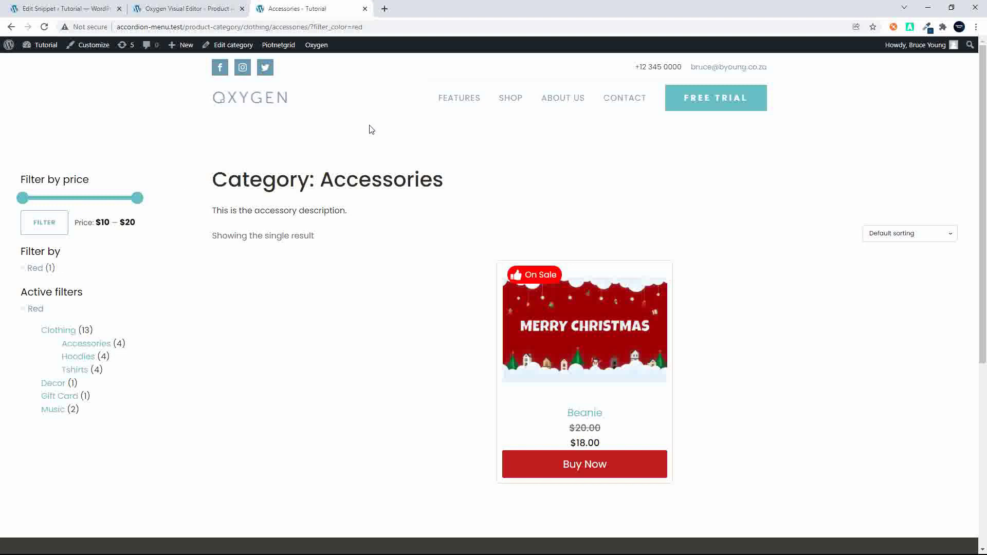
{"action": "left_click", "coordinate": [38, 314]}
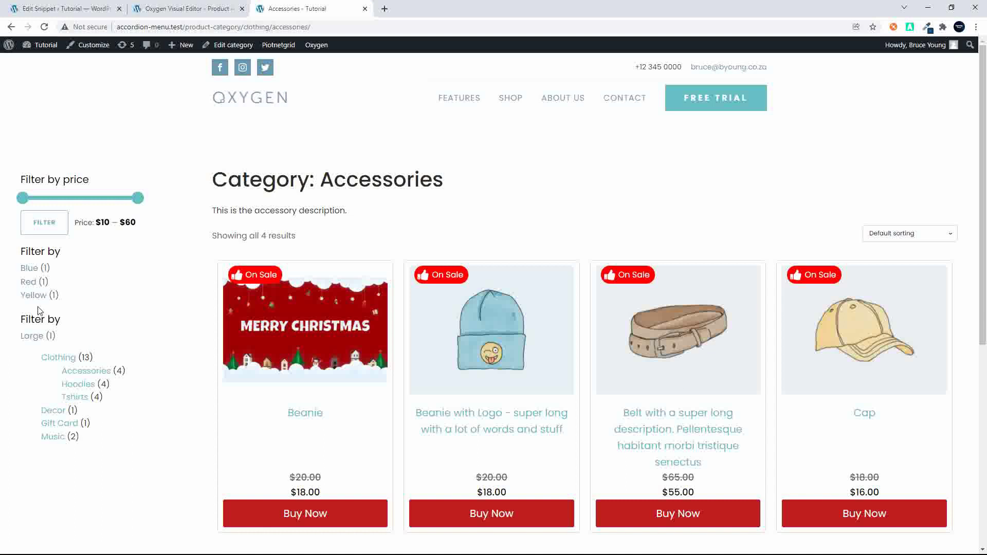
{"action": "scroll", "coordinate": [395, 342], "scroll_direction": "down", "scroll_amount": 3}
{"action": "scroll", "coordinate": [394, 341], "scroll_direction": "down", "scroll_amount": 3}
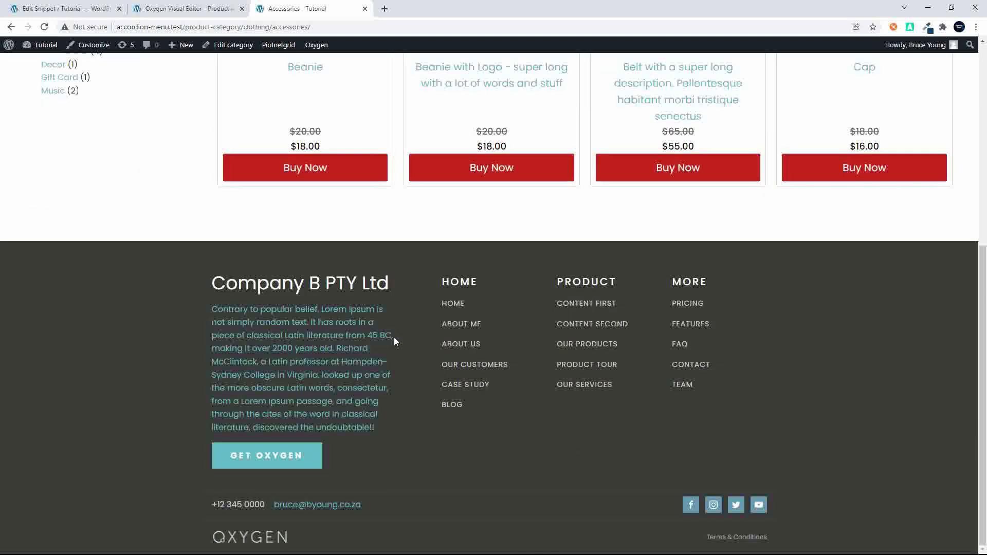
{"action": "scroll", "coordinate": [394, 342], "scroll_direction": "up", "scroll_amount": 6}
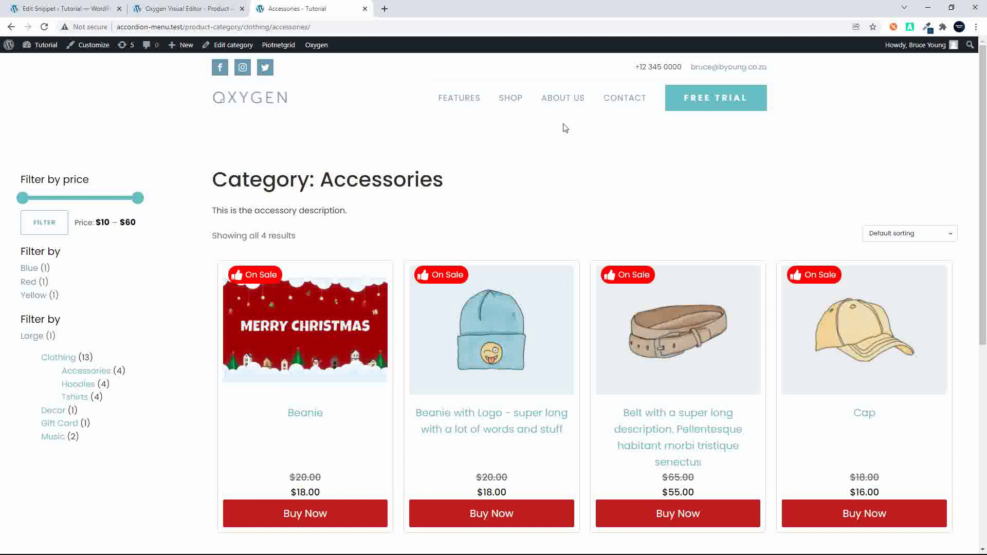
{"action": "left_click", "coordinate": [507, 102]}
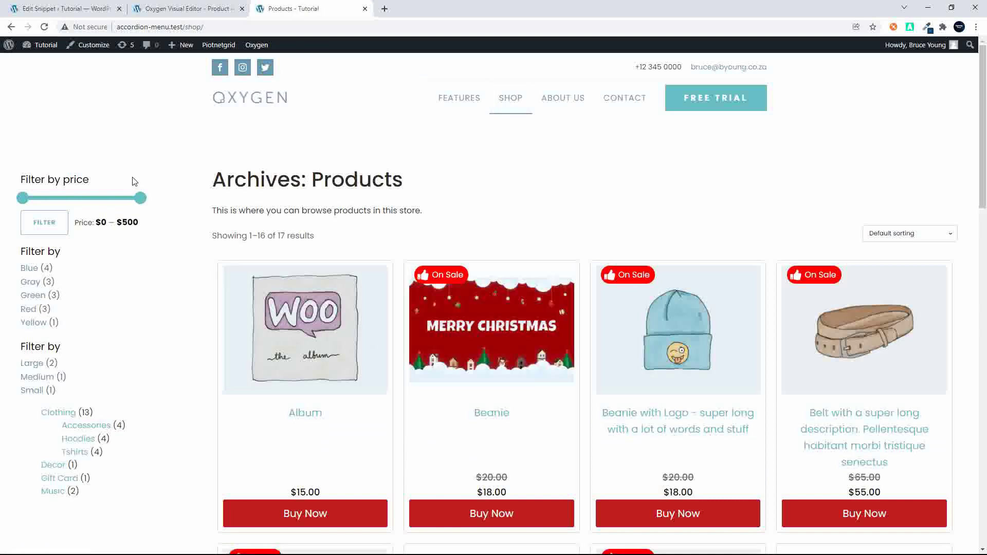
Filter the shop to a $40 maximum price and review the 12 results
{"action": "left_click_drag", "start_coordinate": [139, 198], "coordinate": [28, 199]}
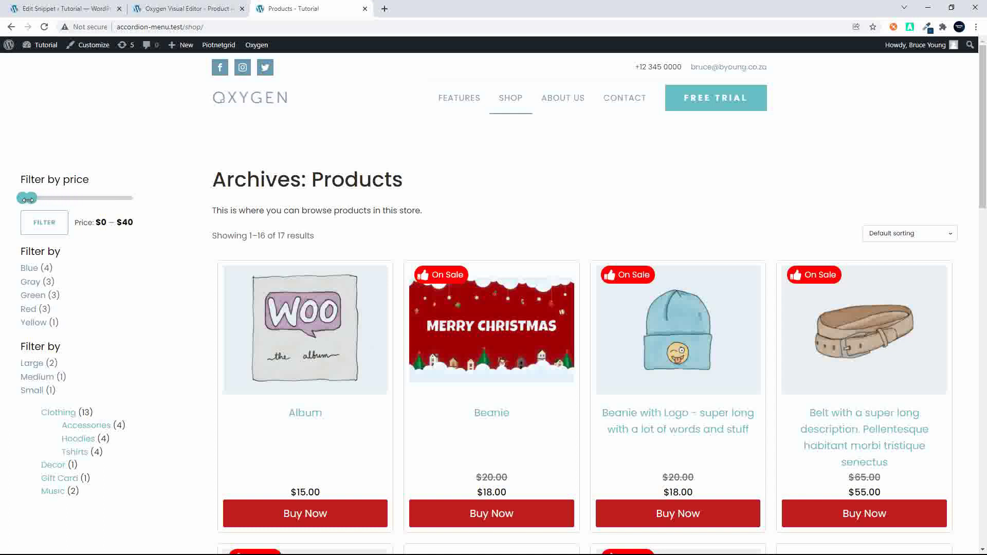
{"action": "left_click", "coordinate": [39, 229]}
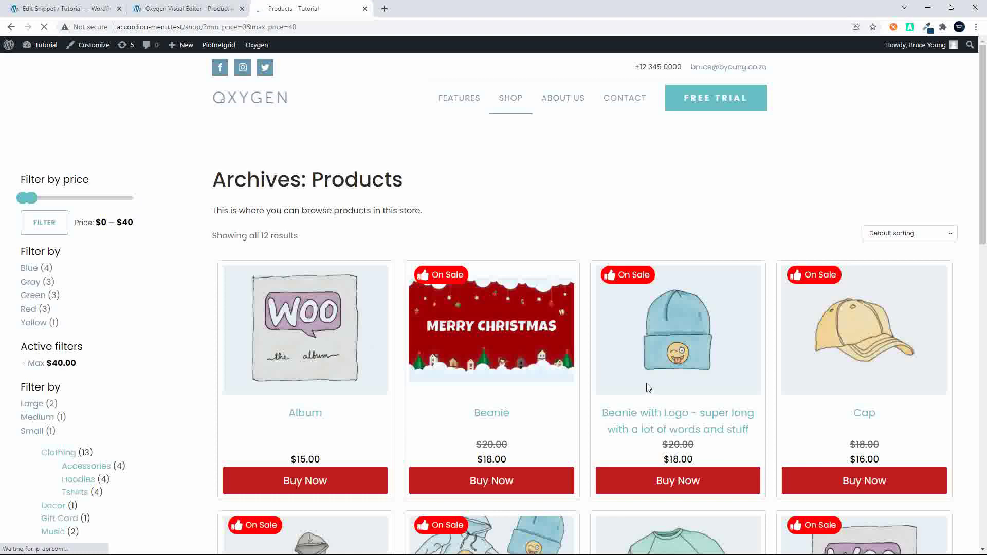
{"action": "scroll", "coordinate": [646, 384], "scroll_direction": "down", "scroll_amount": 4}
{"action": "scroll", "coordinate": [647, 386], "scroll_direction": "down", "scroll_amount": 10}
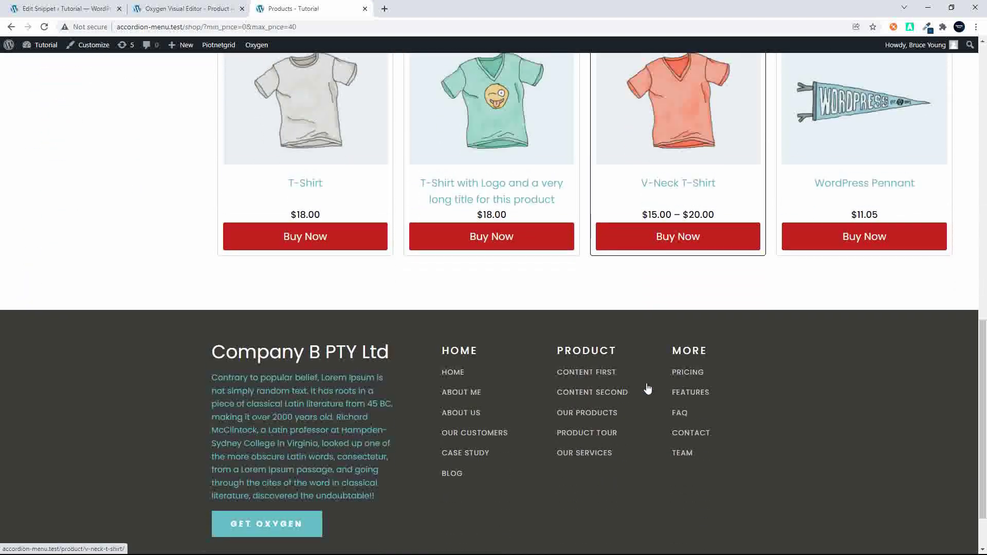
{"action": "scroll", "coordinate": [647, 389], "scroll_direction": "up", "scroll_amount": 8}
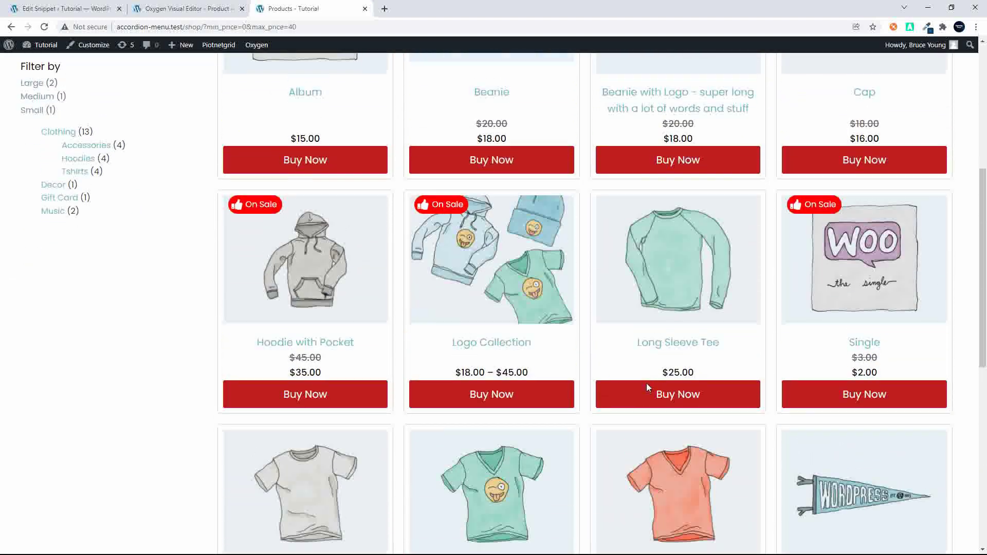
{"action": "scroll", "coordinate": [646, 386], "scroll_direction": "up", "scroll_amount": 5}
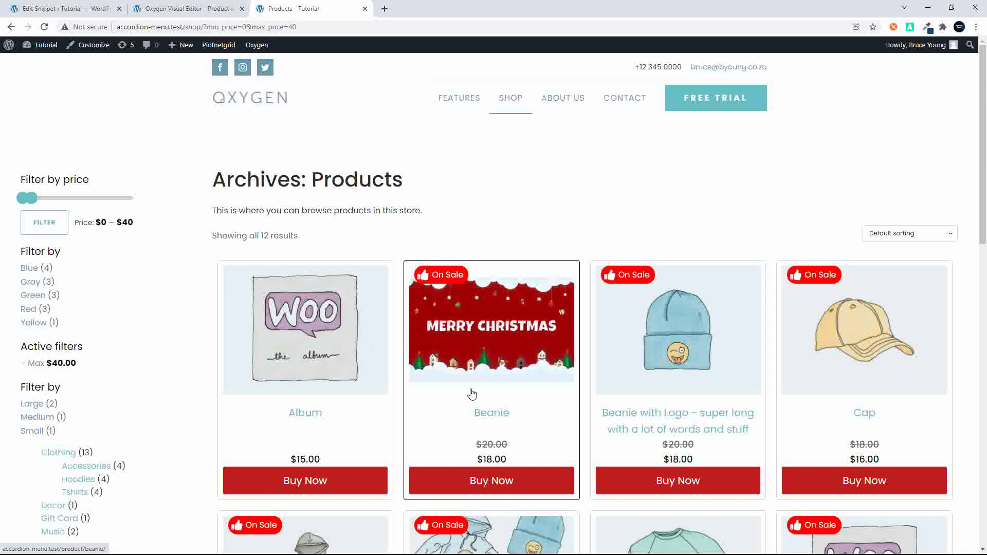
{"action": "scroll", "coordinate": [471, 394], "scroll_direction": "down", "scroll_amount": 3}
{"action": "scroll", "coordinate": [472, 394], "scroll_direction": "up", "scroll_amount": 3}
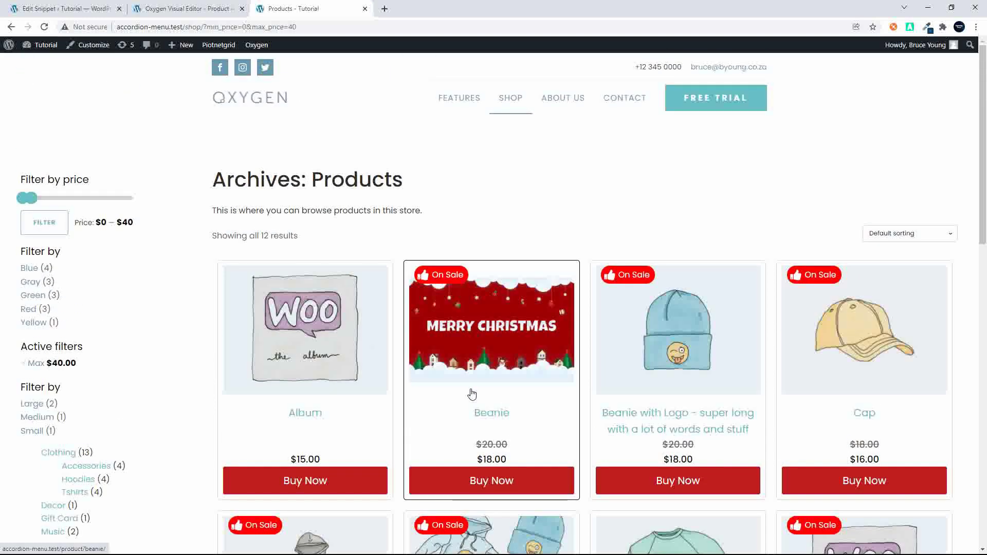